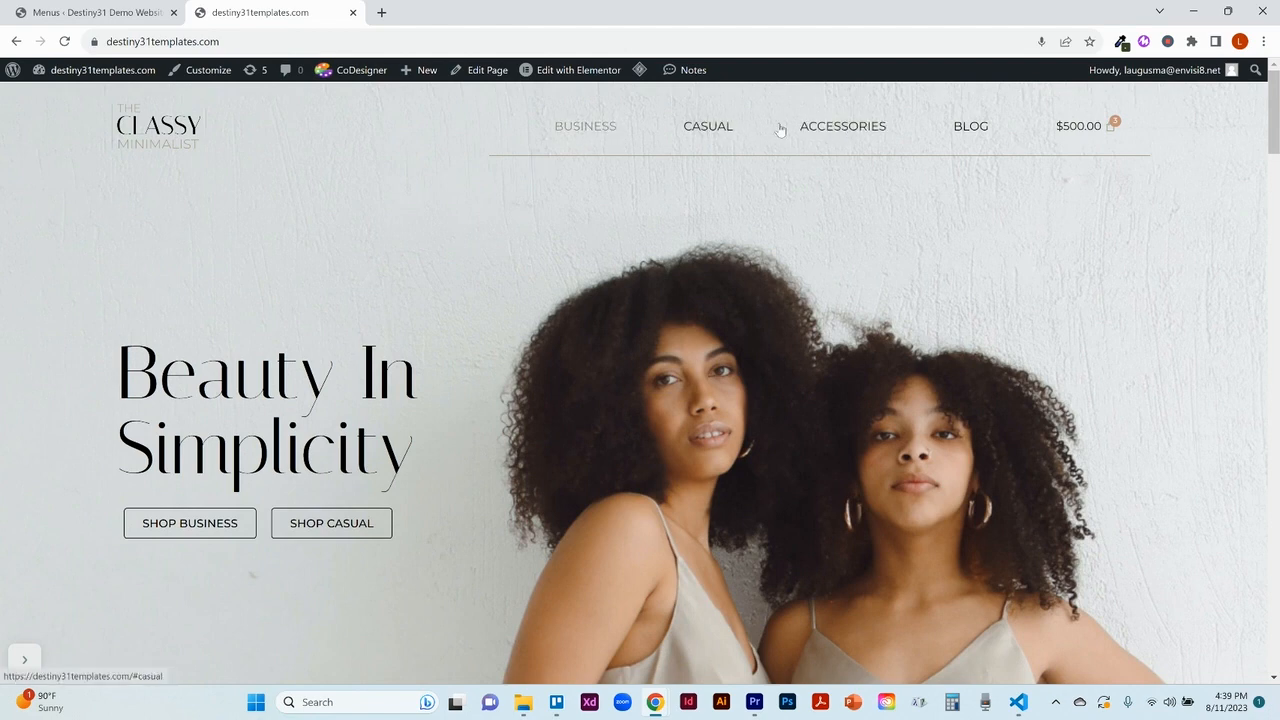
# Step: Follow the BUSINESS link in the template site's header to view the section it targets
pyautogui.click(603, 131)
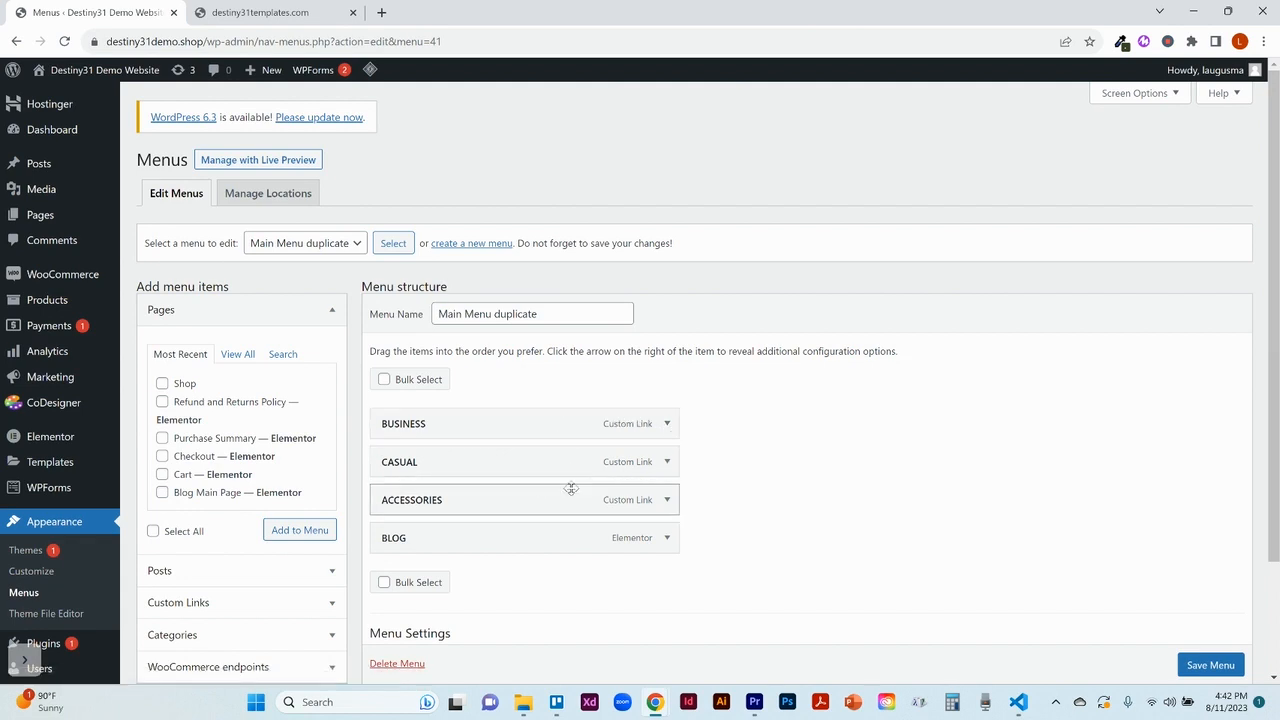
# Step: Change the BUSINESS menu item's URL to #cakes and its navigation label to CAKES
pyautogui.click(667, 424)
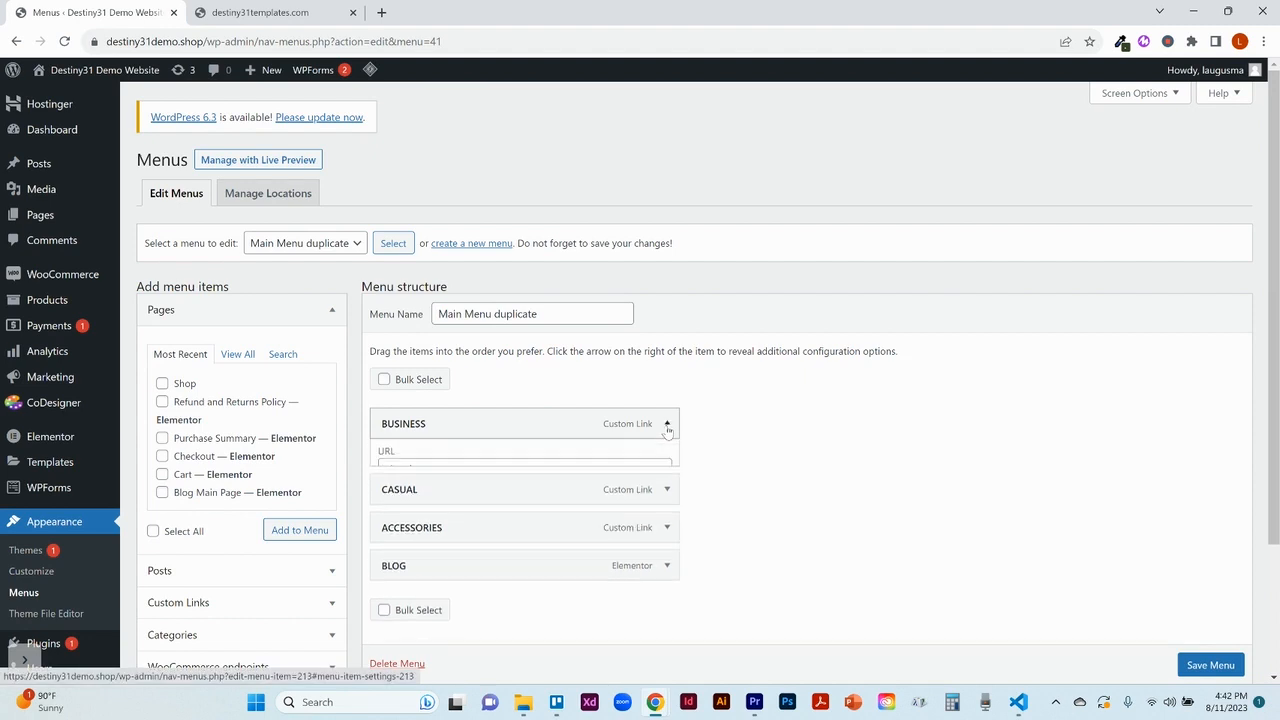
pyautogui.doubleClick(413, 477)
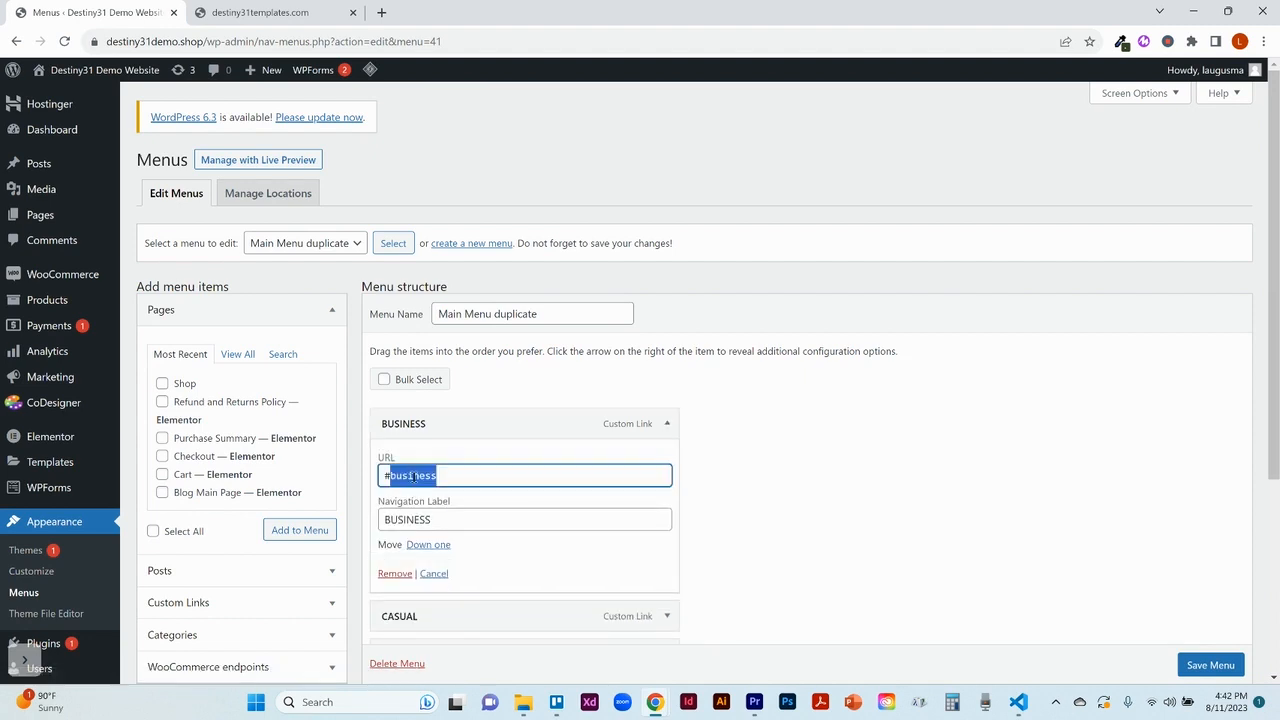
pyautogui.write('cakes')
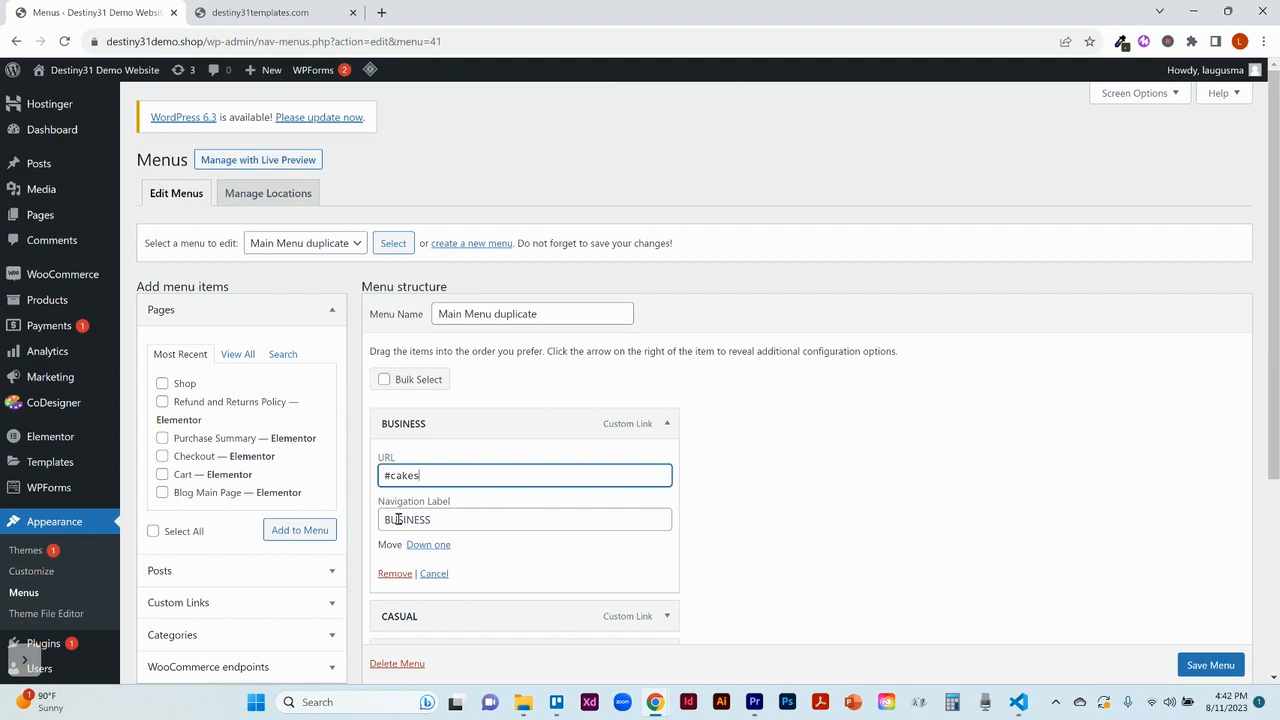
pyautogui.click(396, 519)
pyautogui.doubleClick(397, 519)
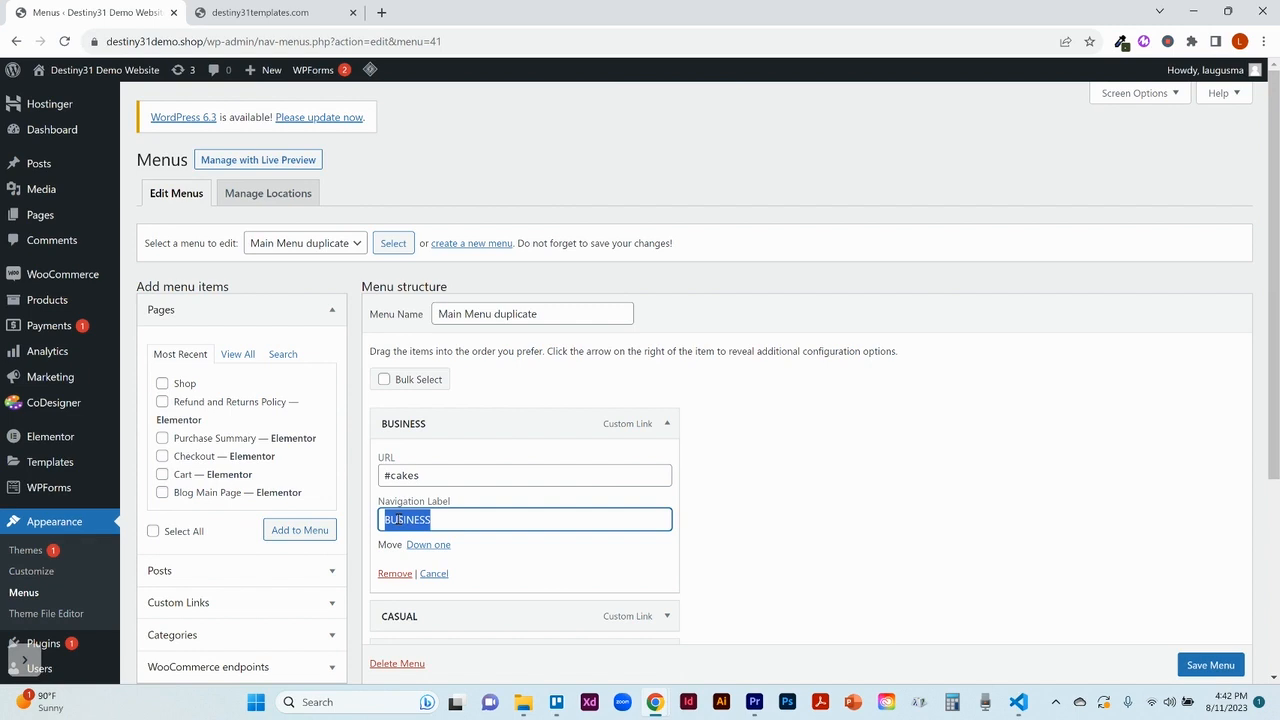
pyautogui.write('CA')
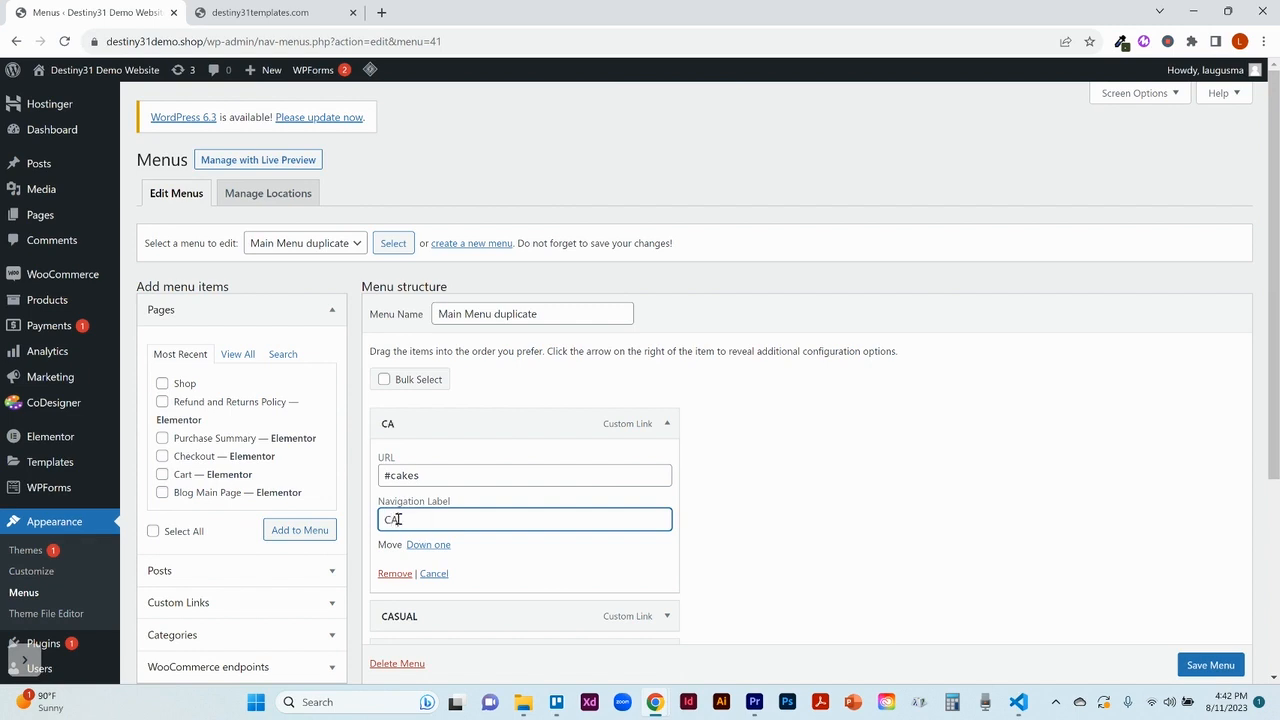
pyautogui.write('KES')
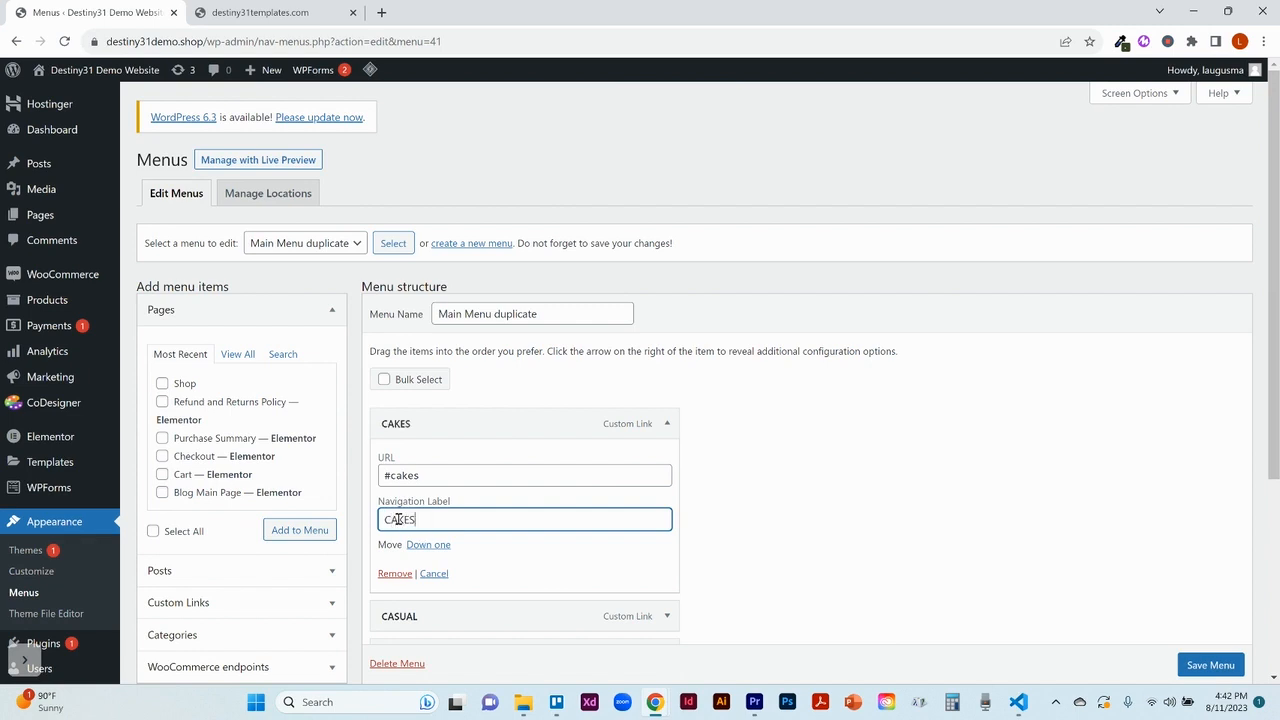
pyautogui.click(668, 424)
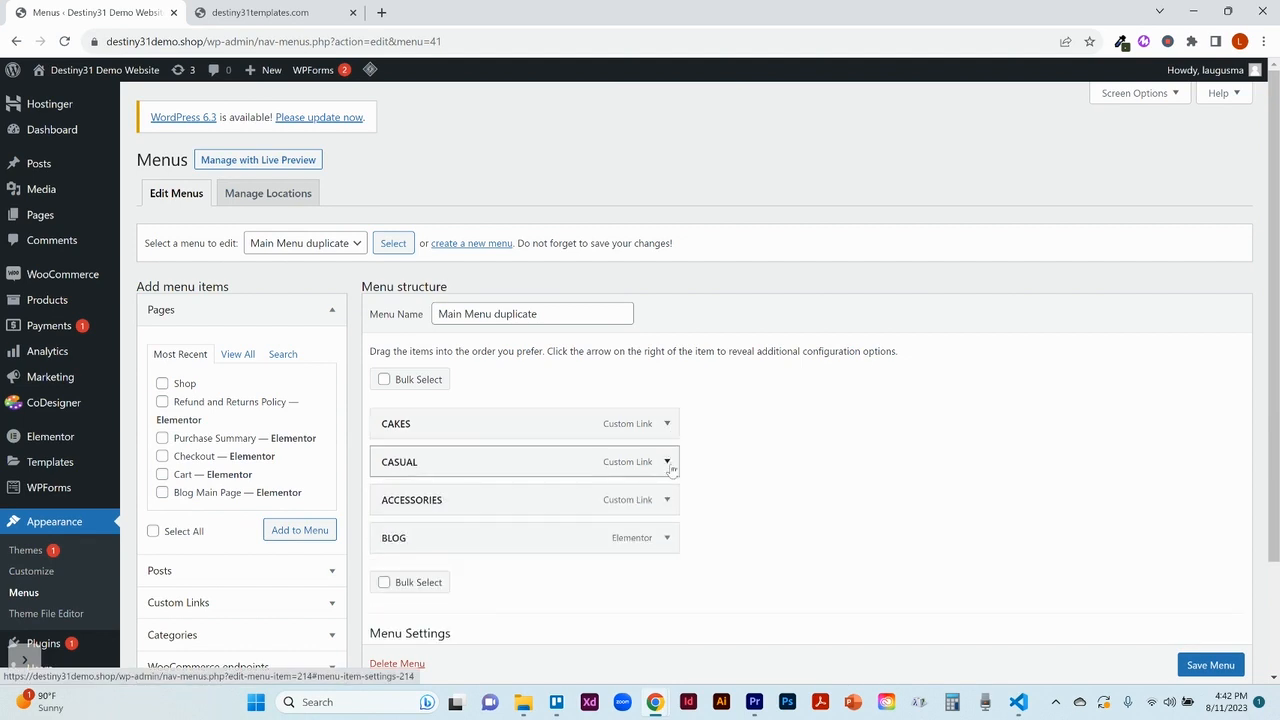
# Step: Change the CASUAL menu item's URL to #cakepops and its navigation label to CAKE POPS
pyautogui.click(668, 463)
pyautogui.doubleClick(411, 513)
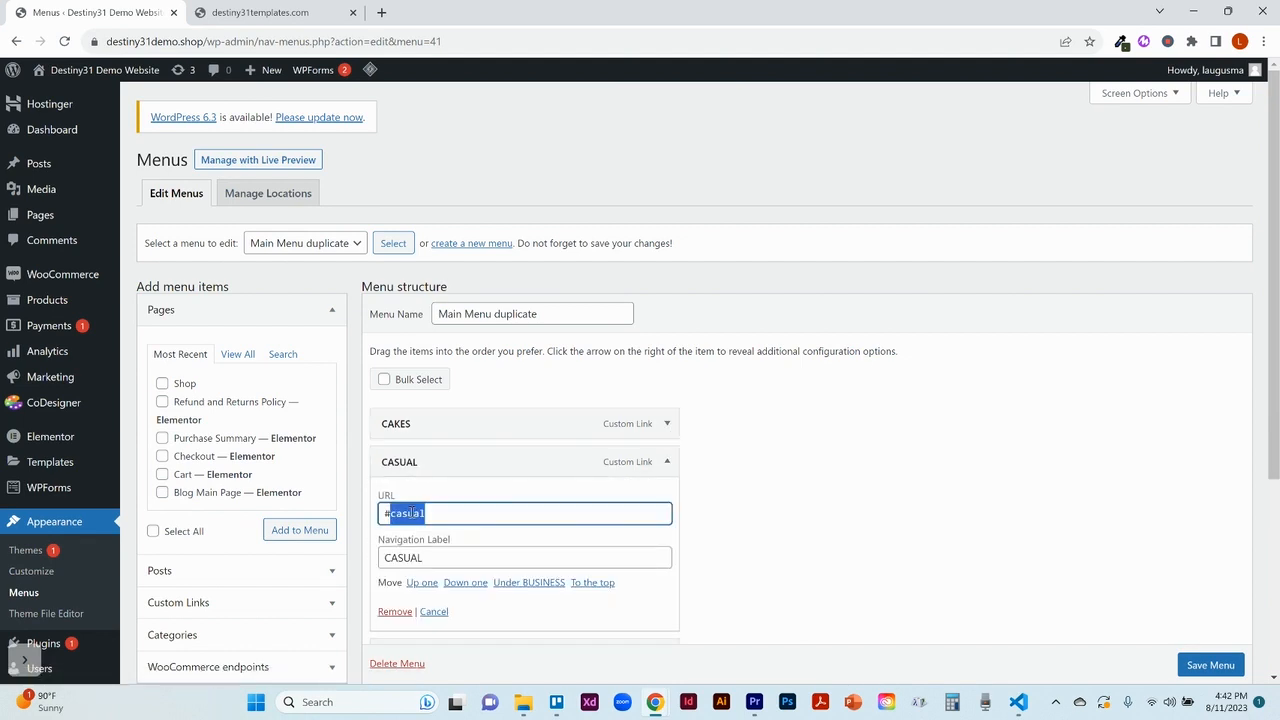
pyautogui.write('cakes')
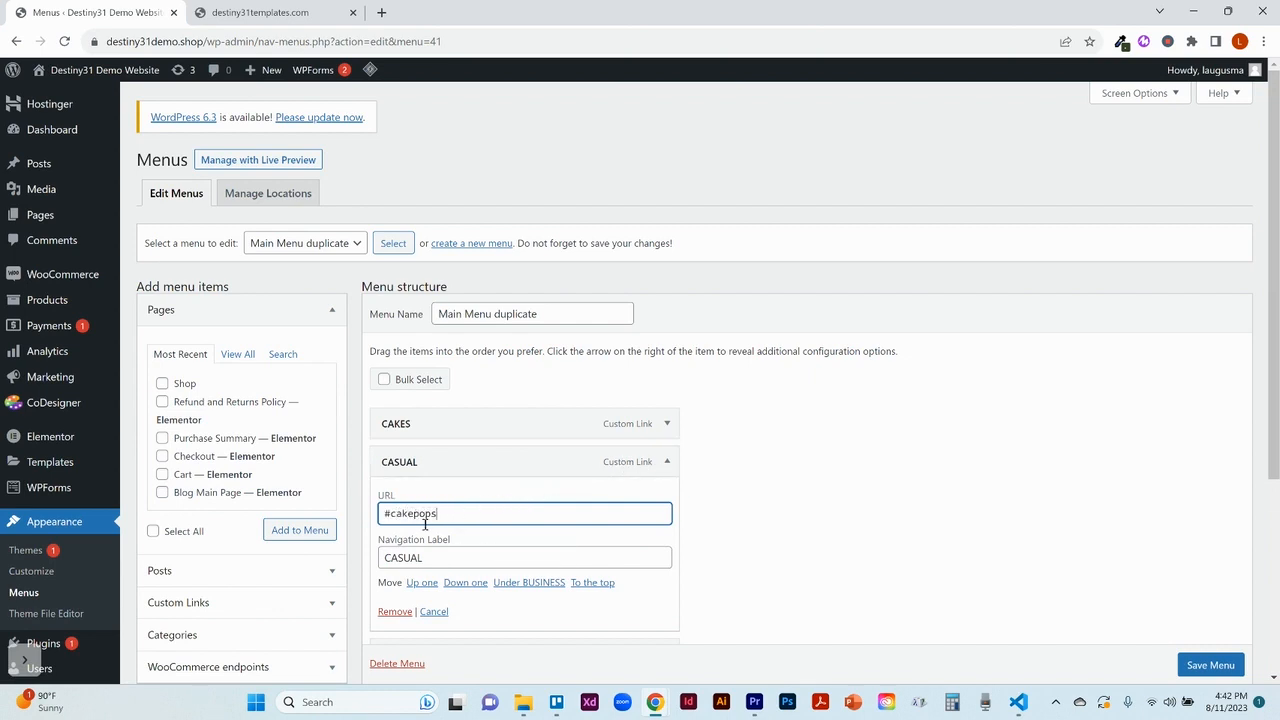
pyautogui.click(415, 558)
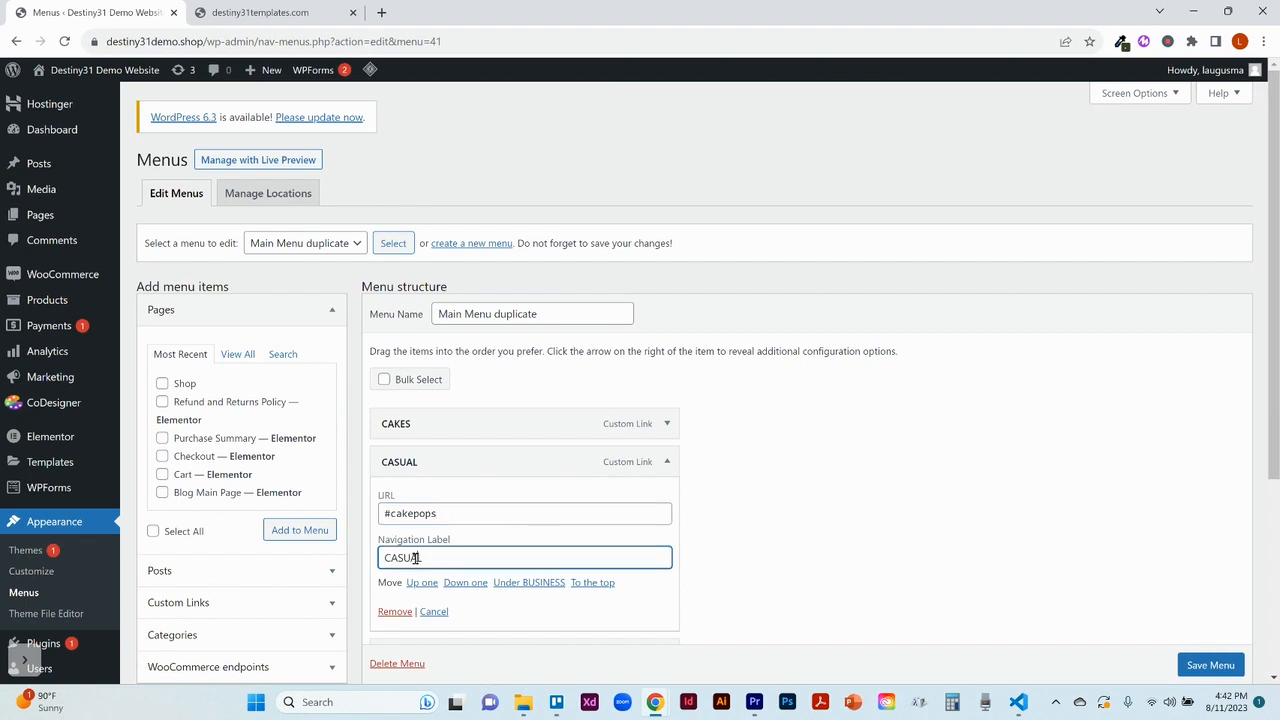
pyautogui.doubleClick(415, 558)
pyautogui.write('CAKE POP')
pyautogui.click(668, 462)
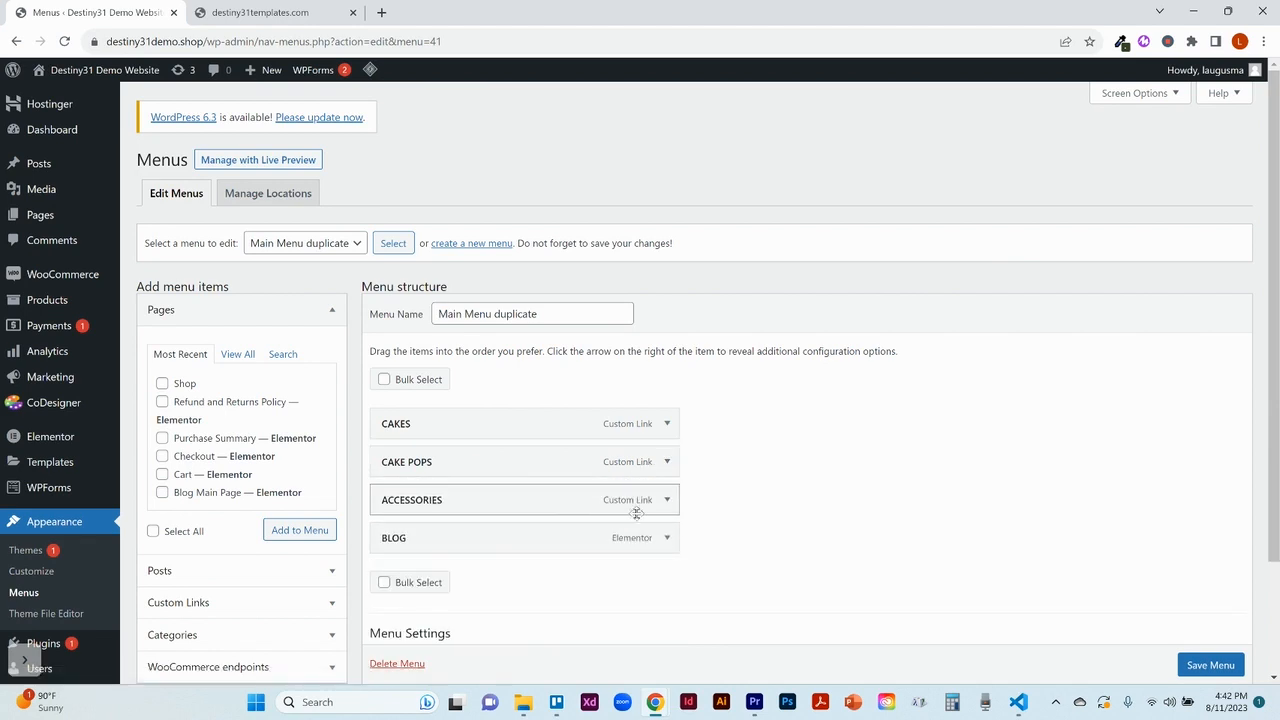
# Step: Change the ACCESSORIES menu item's URL to #cupcakes and its navigation label to CUPCAKES
pyautogui.click(666, 500)
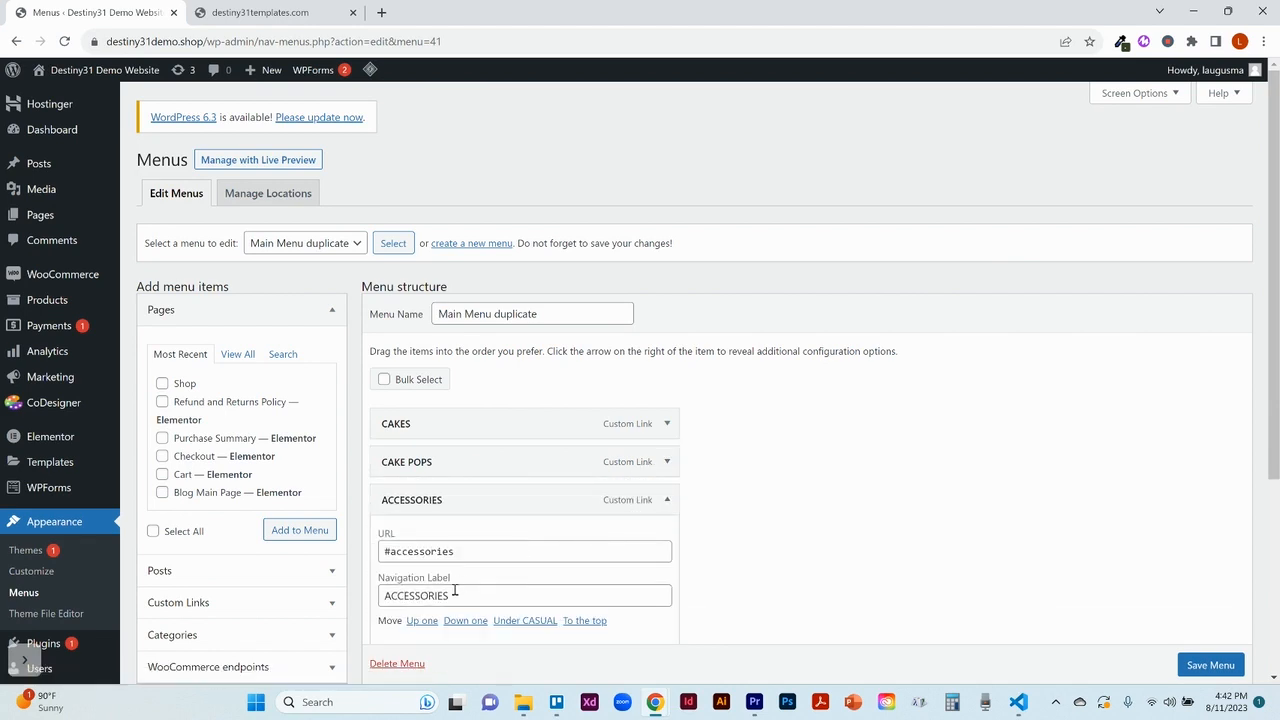
pyautogui.click(436, 550)
pyautogui.doubleClick(436, 550)
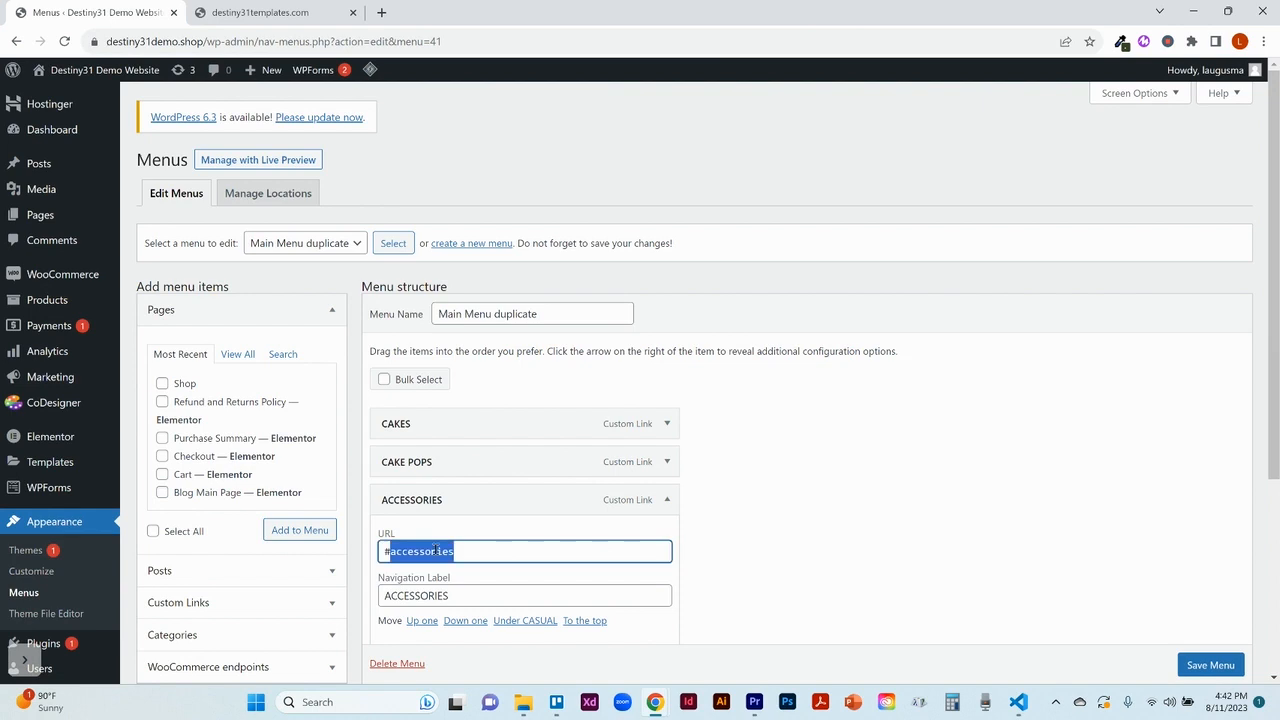
pyautogui.write('cupcake')
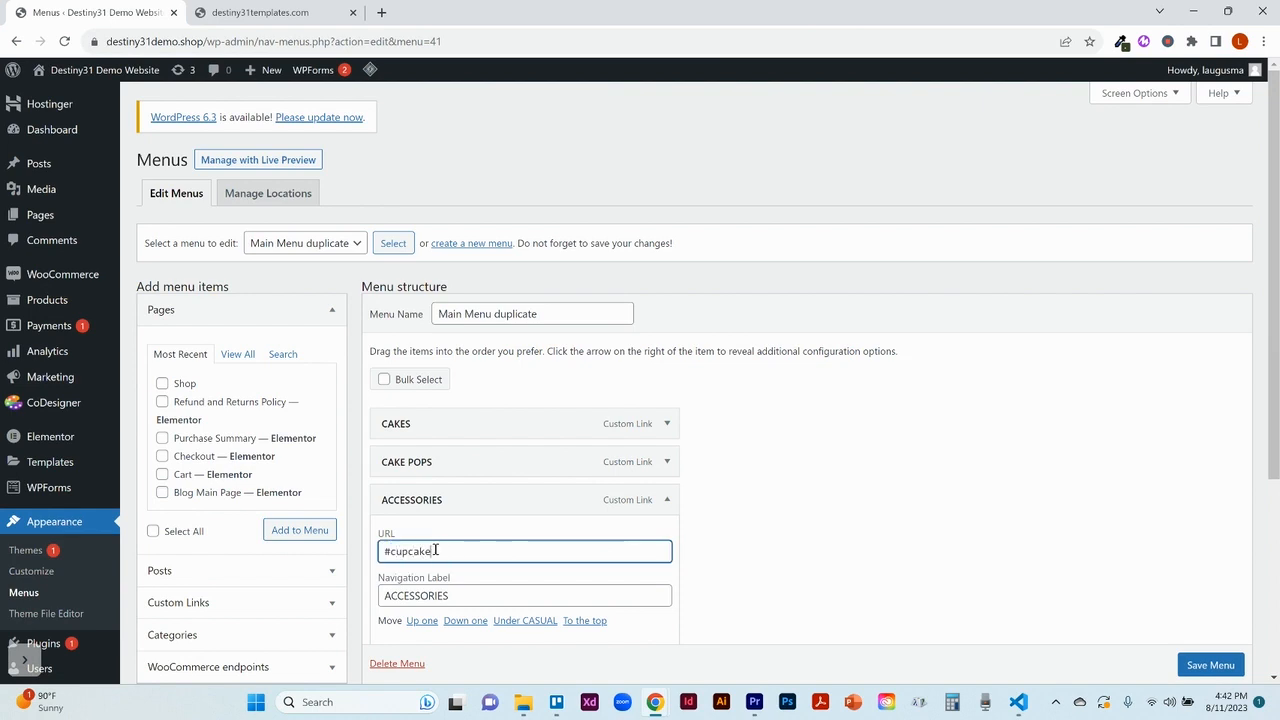
pyautogui.write('s')
pyautogui.doubleClick(437, 596)
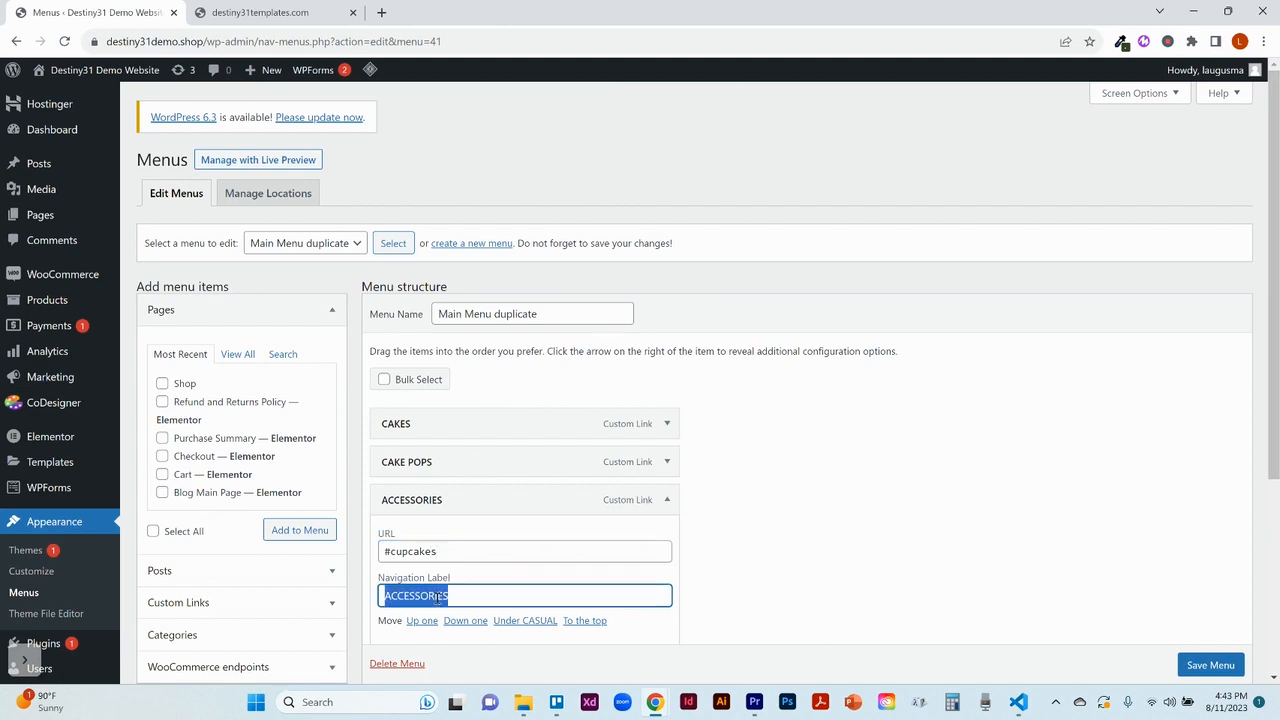
pyautogui.write('CUP')
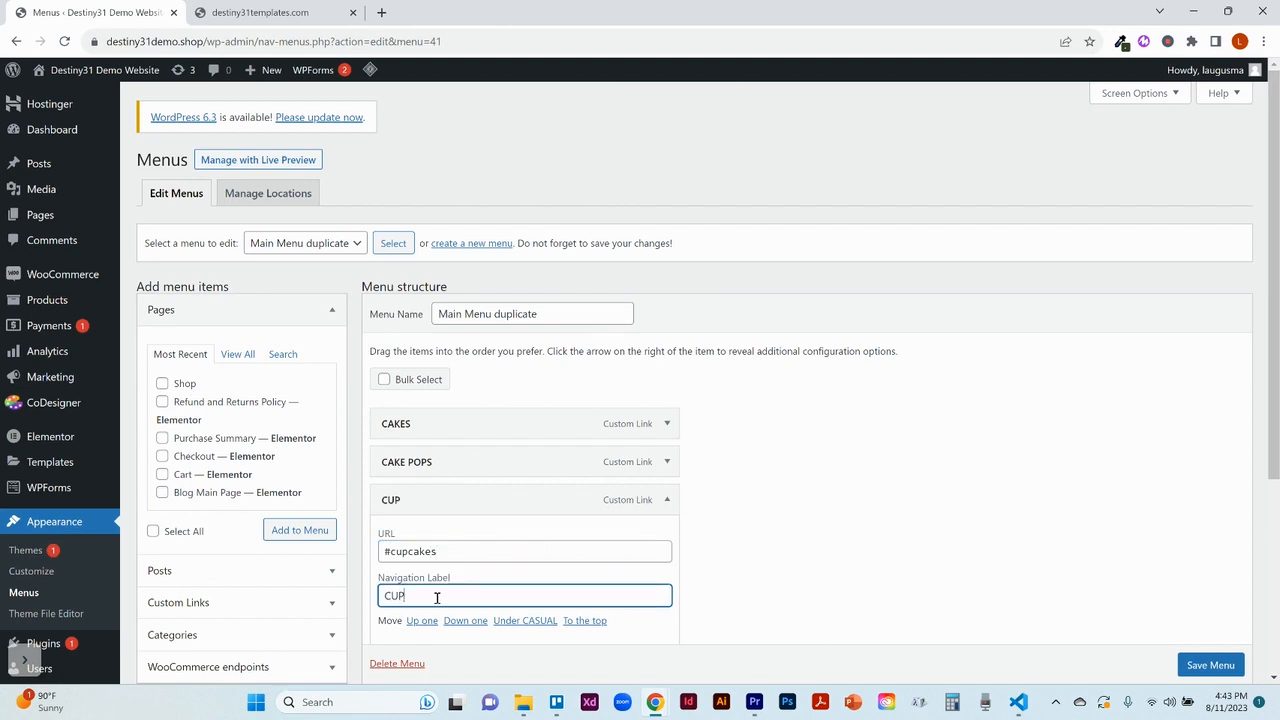
pyautogui.write('CAKES')
pyautogui.click(667, 502)
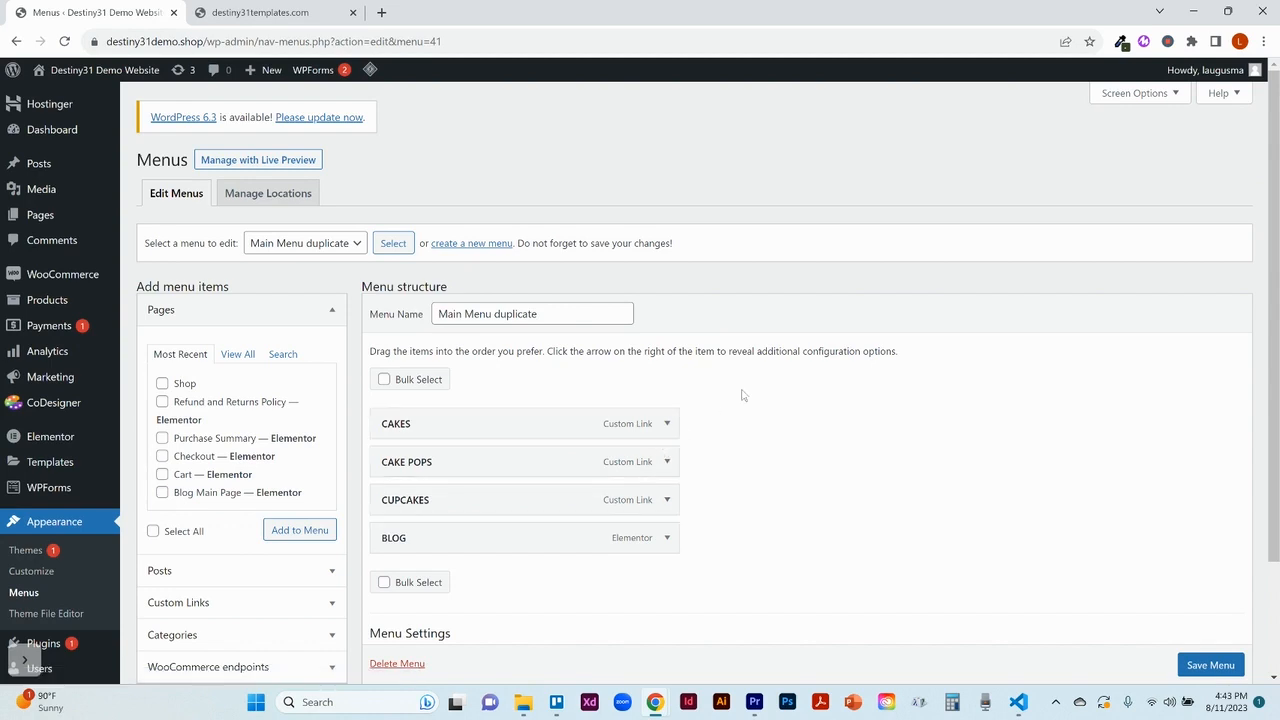
pyautogui.click(669, 425)
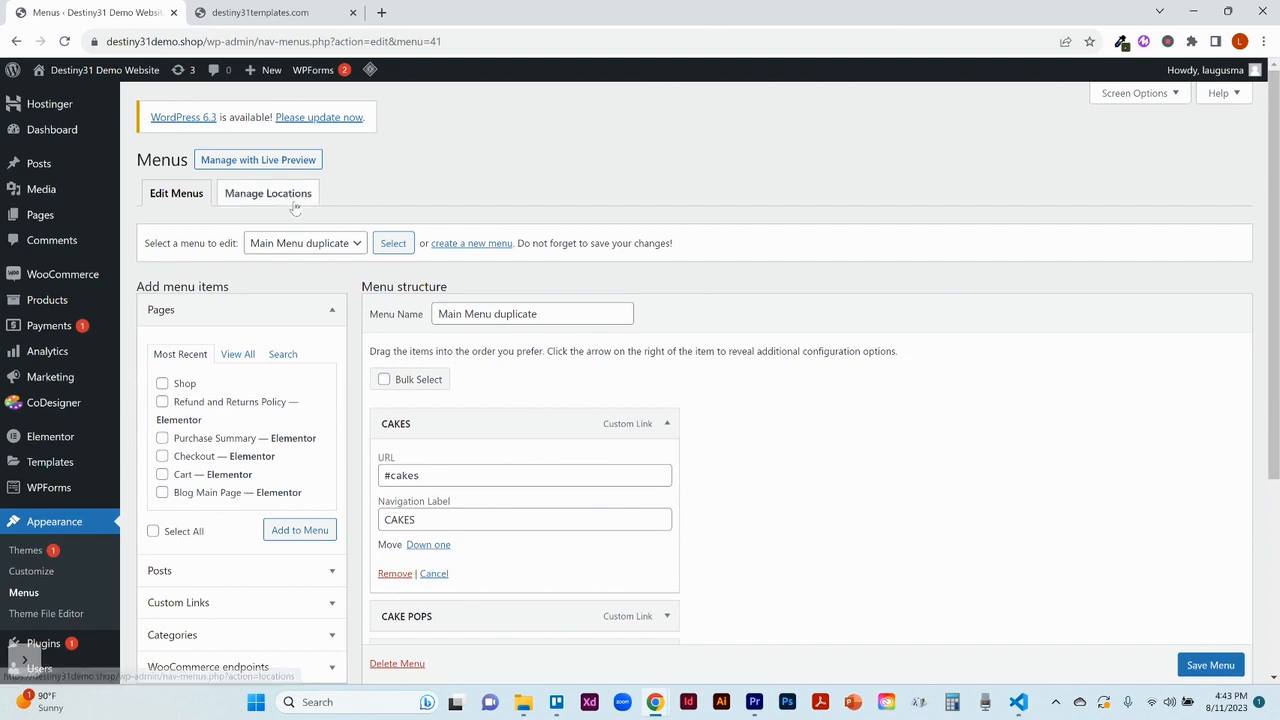
pyautogui.click(198, 44)
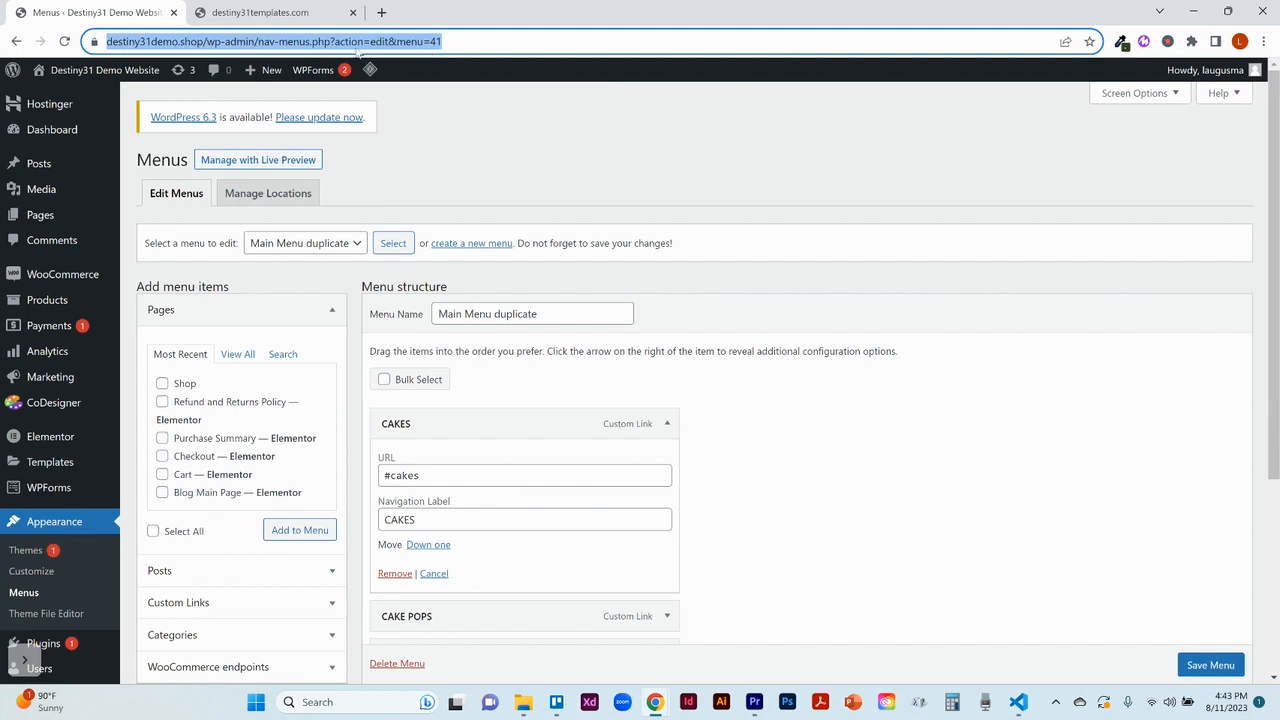
pyautogui.click(207, 44)
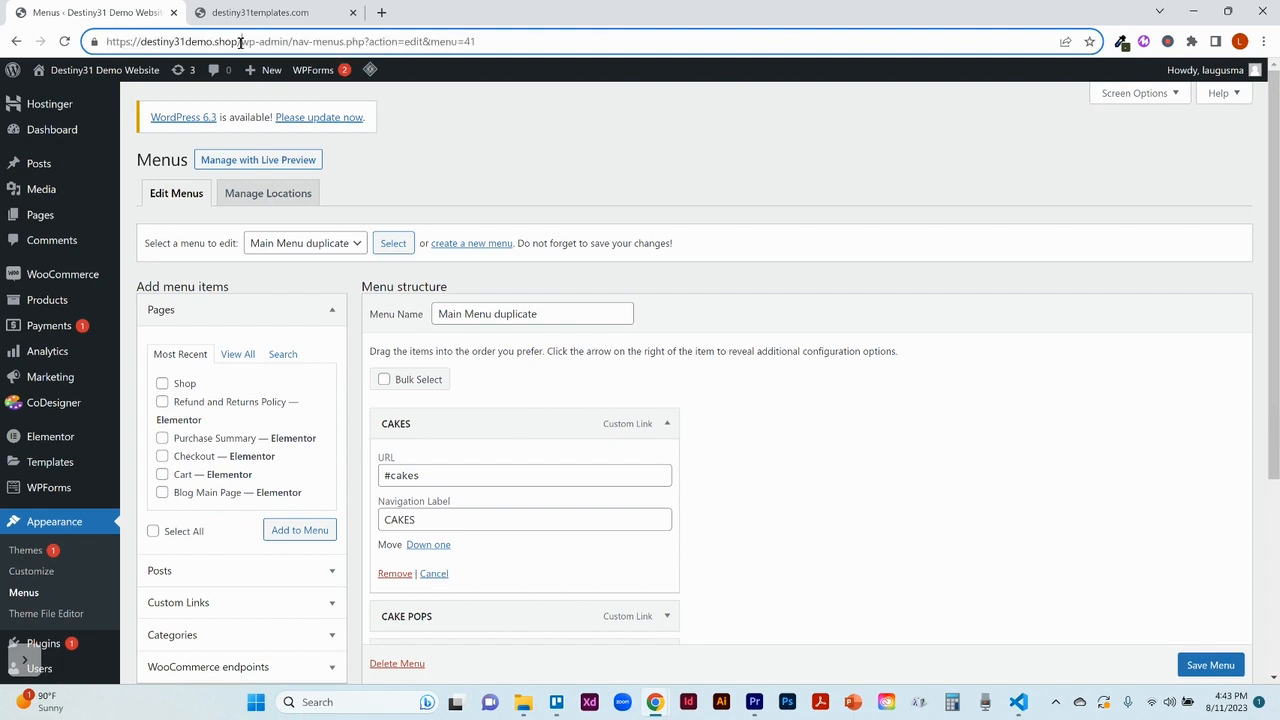
pyautogui.moveTo(240, 42); pyautogui.dragTo(104, 44)
pyautogui.hotkey('ctrl', 'c')
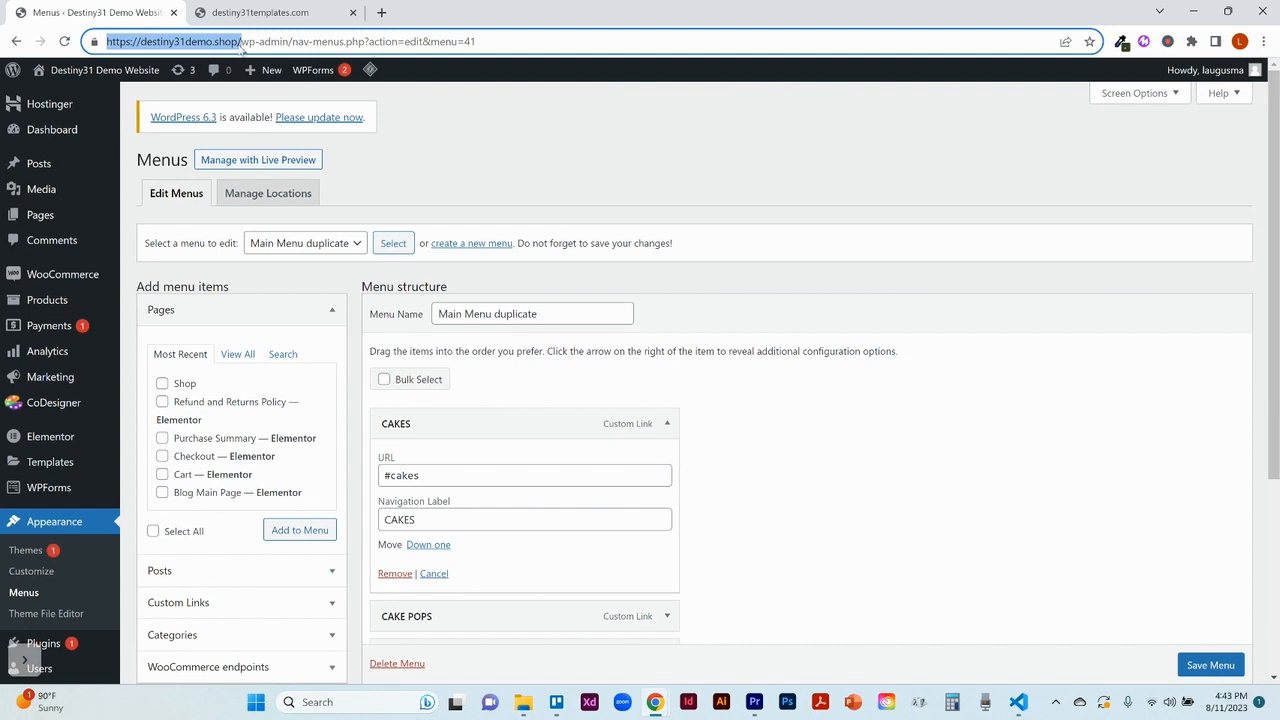
pyautogui.click(383, 476)
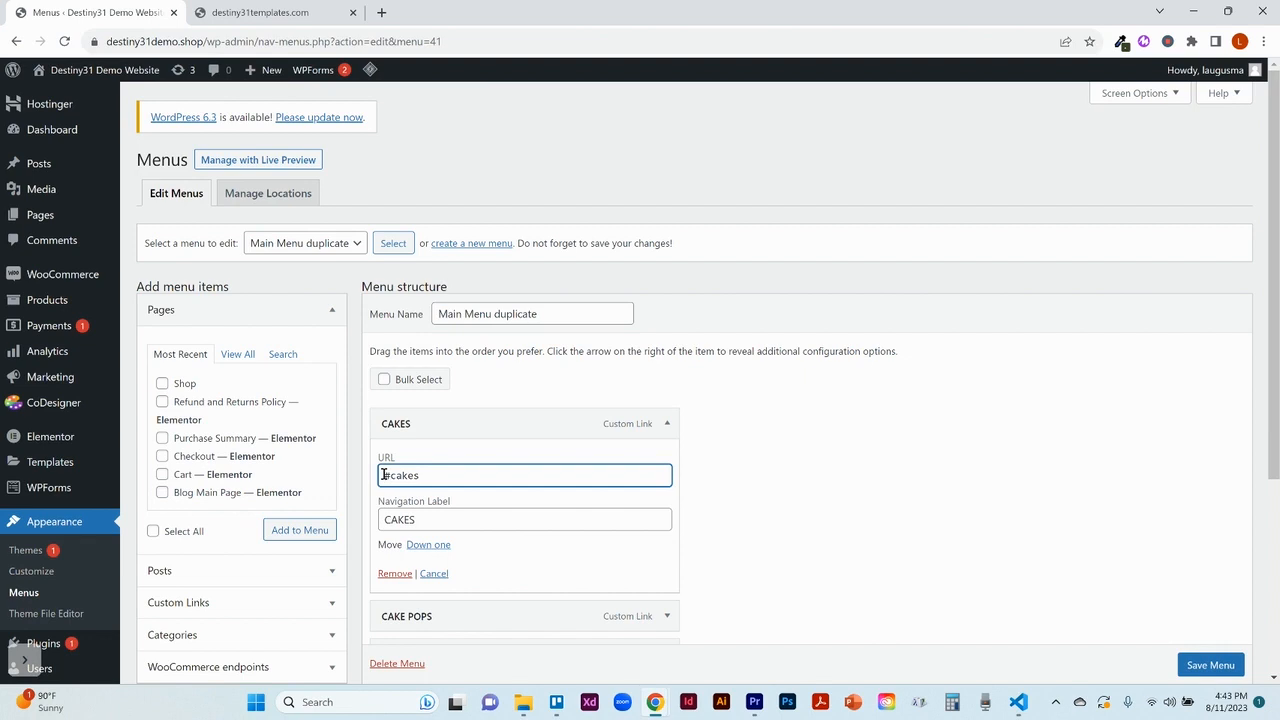
pyautogui.hotkey('ctrl', 'v')
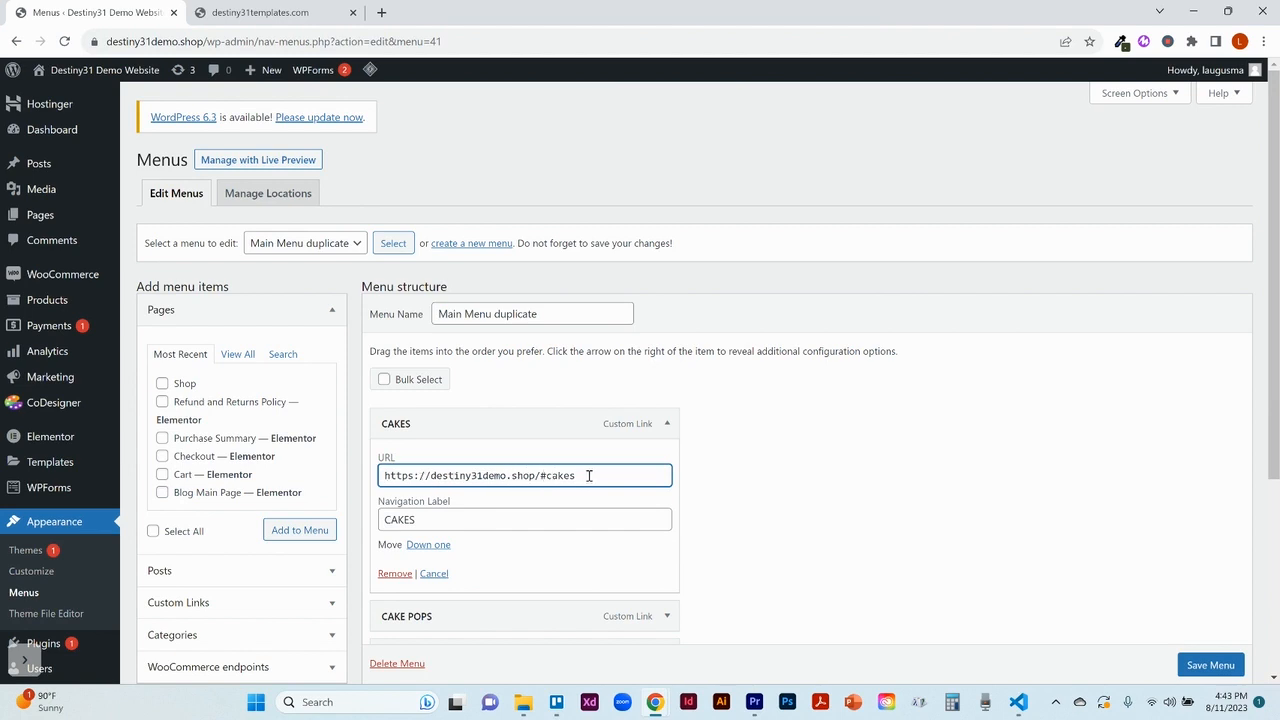
pyautogui.click(667, 423)
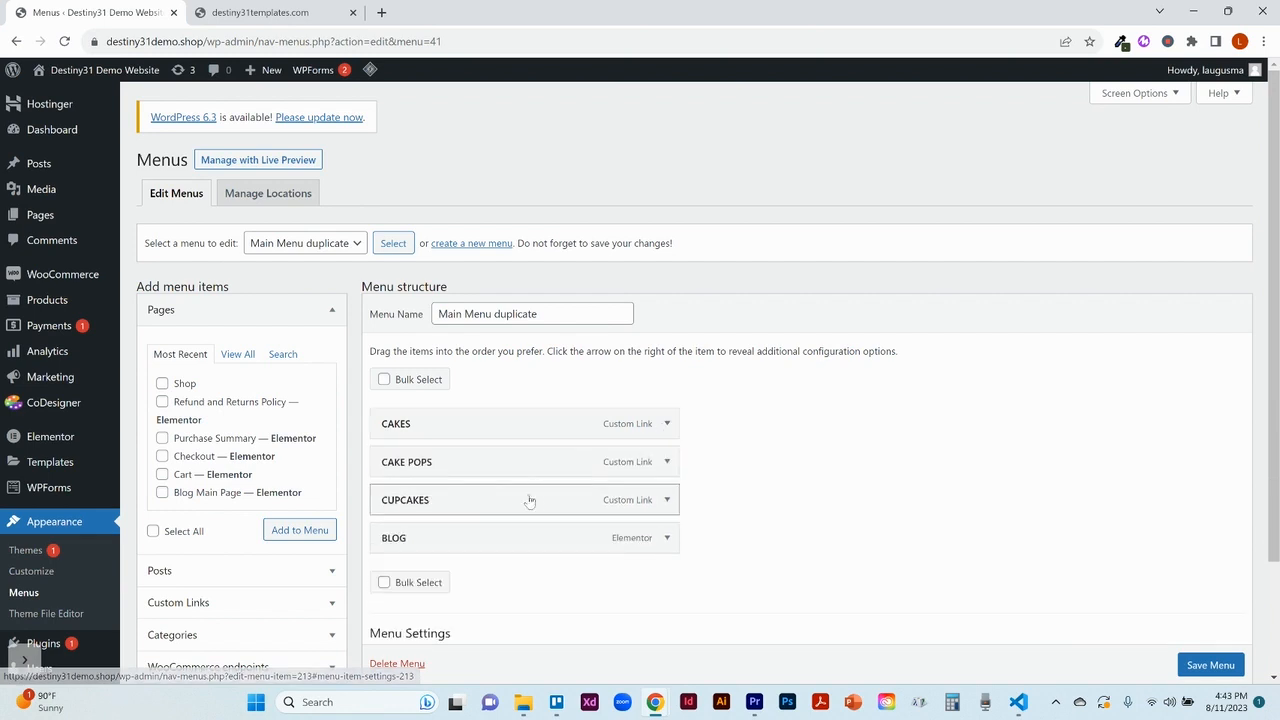
pyautogui.click(667, 461)
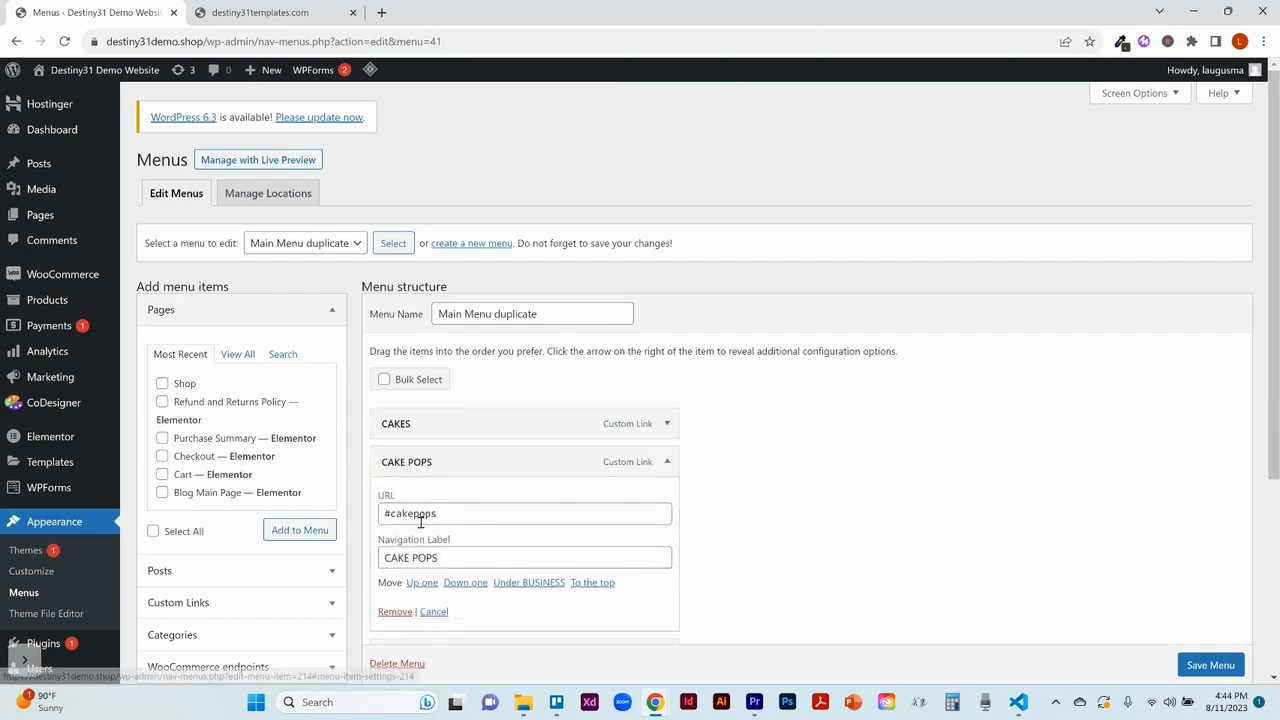
pyautogui.click(381, 514)
pyautogui.hotkey('ctrl', 'v')
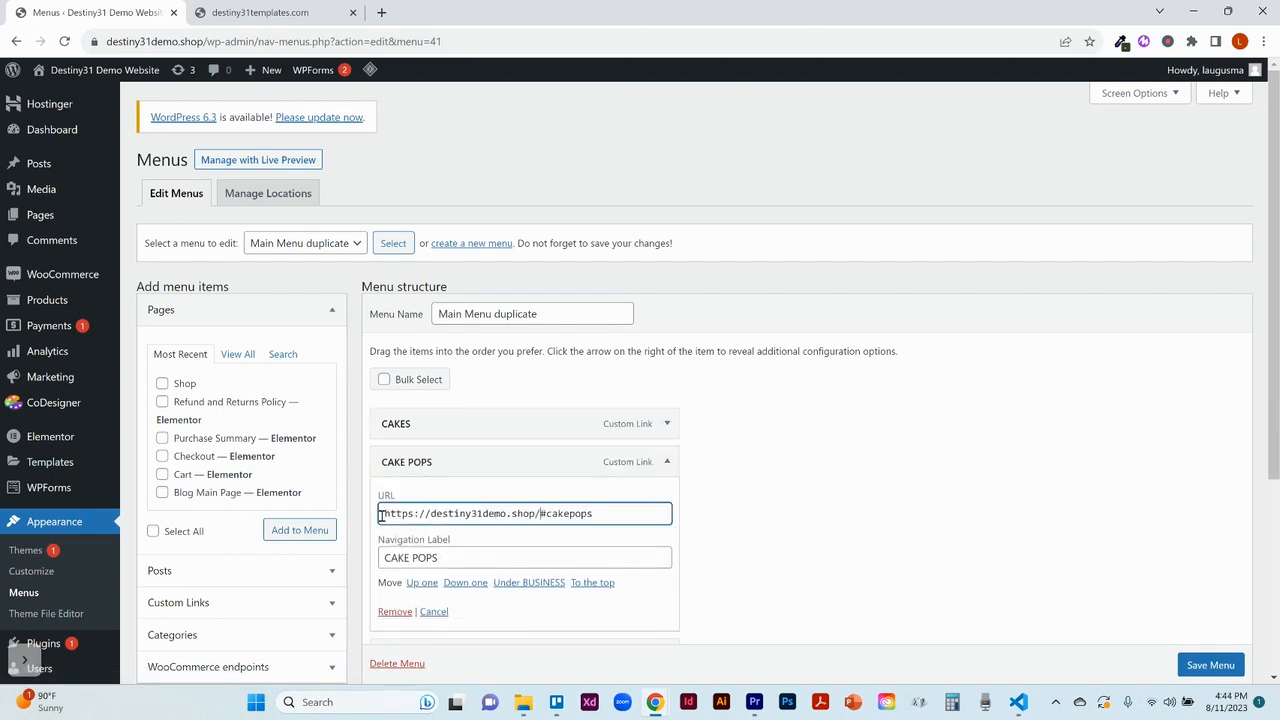
pyautogui.click(667, 462)
pyautogui.click(669, 507)
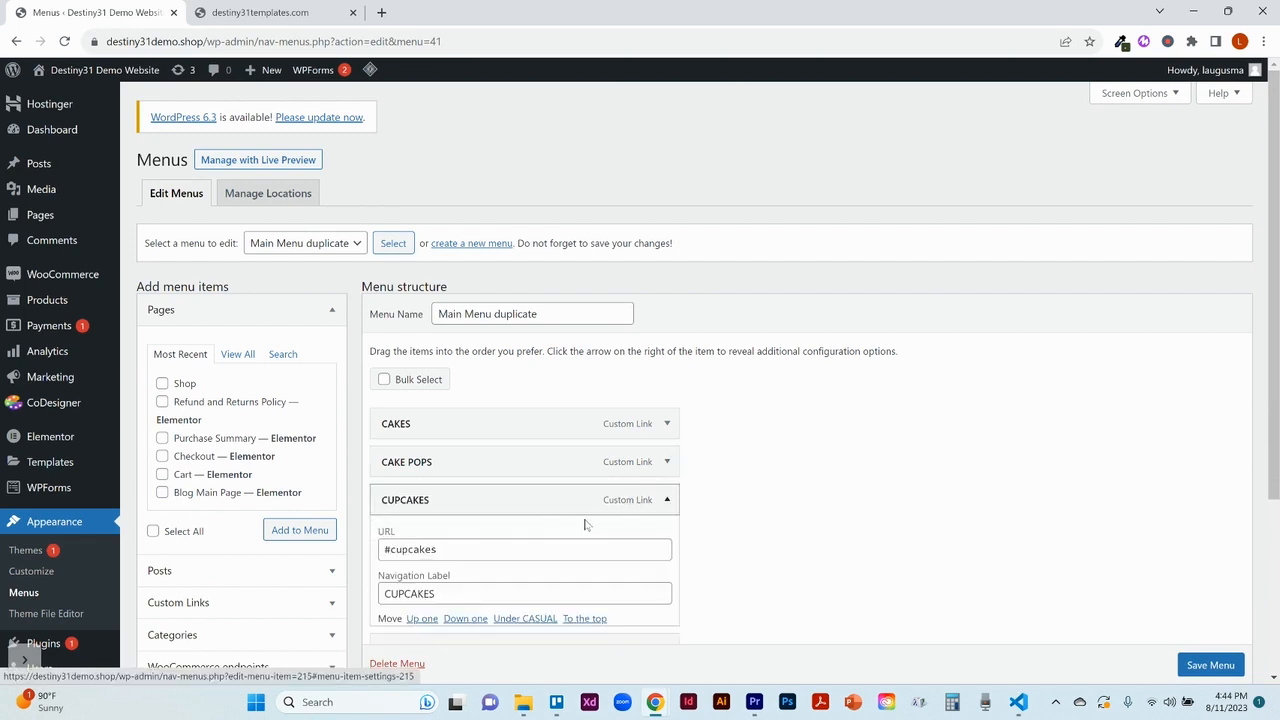
pyautogui.click(383, 551)
pyautogui.hotkey('ctrl', 'v')
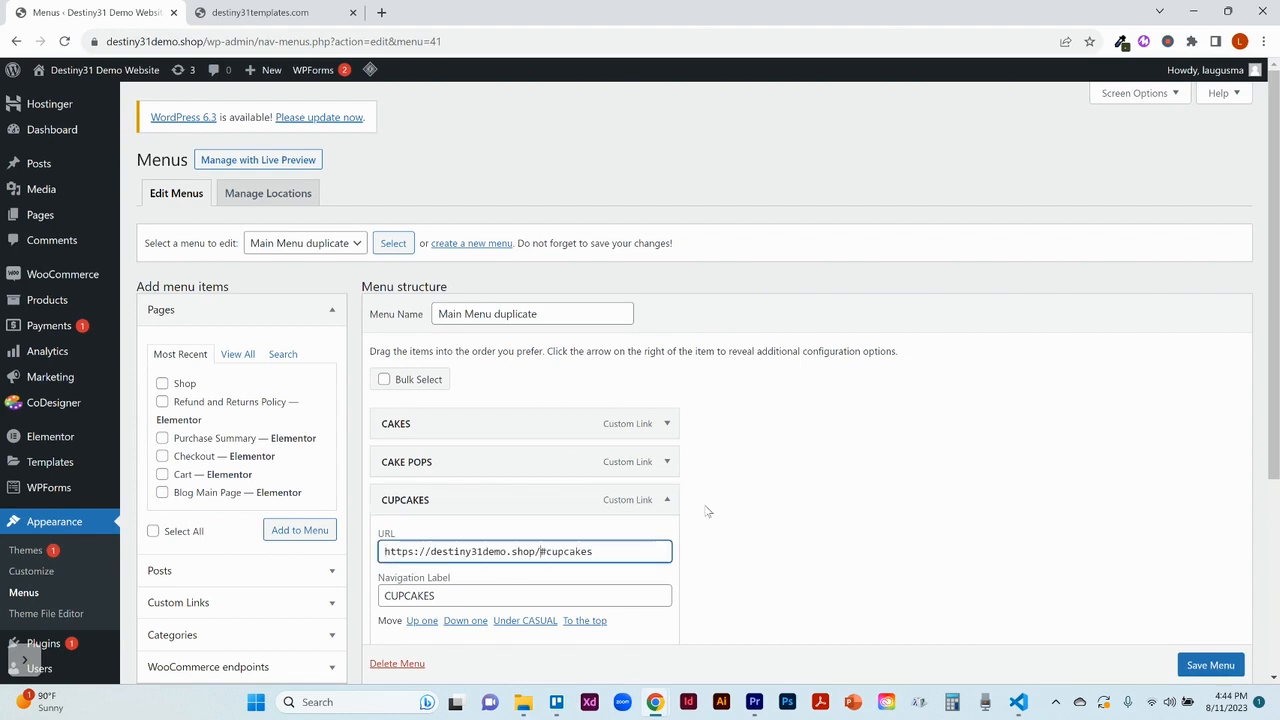
pyautogui.click(667, 500)
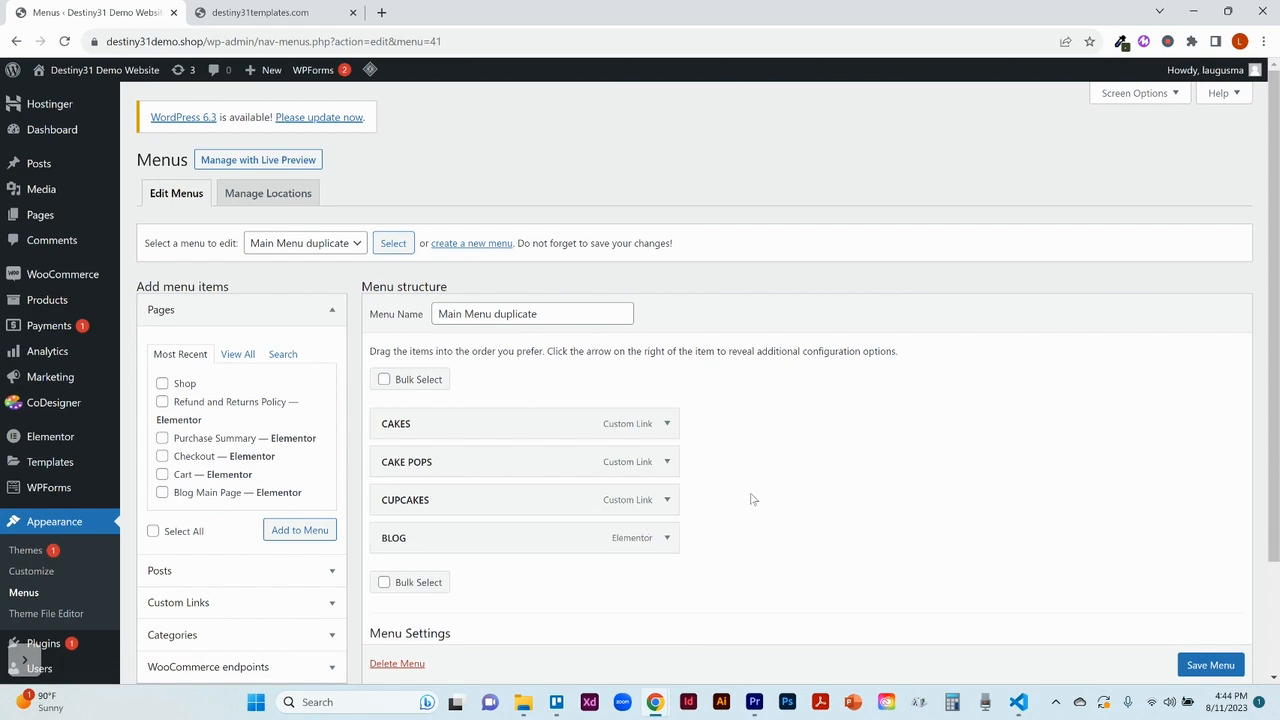
# Step: Save the Main Menu duplicate menu and open the demo site's home page to check its header menu
pyautogui.click(1210, 665)
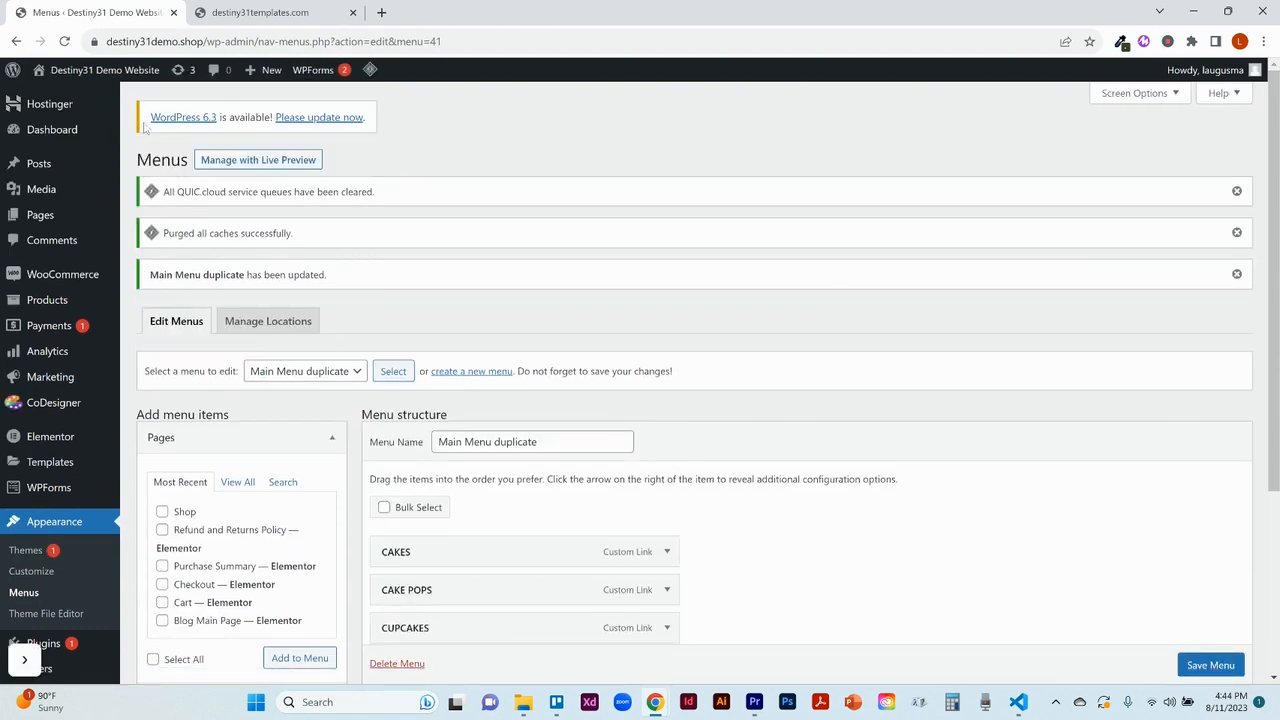
pyautogui.click(108, 79)
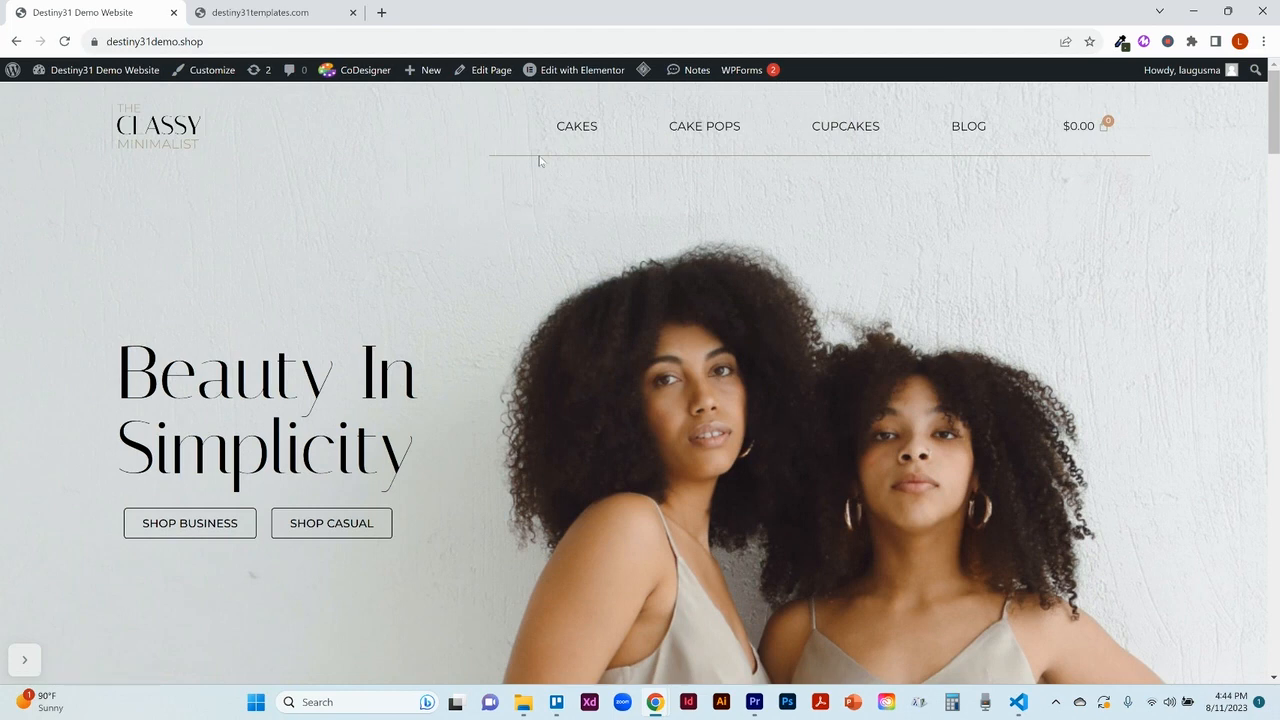
pyautogui.moveTo(602, 68)
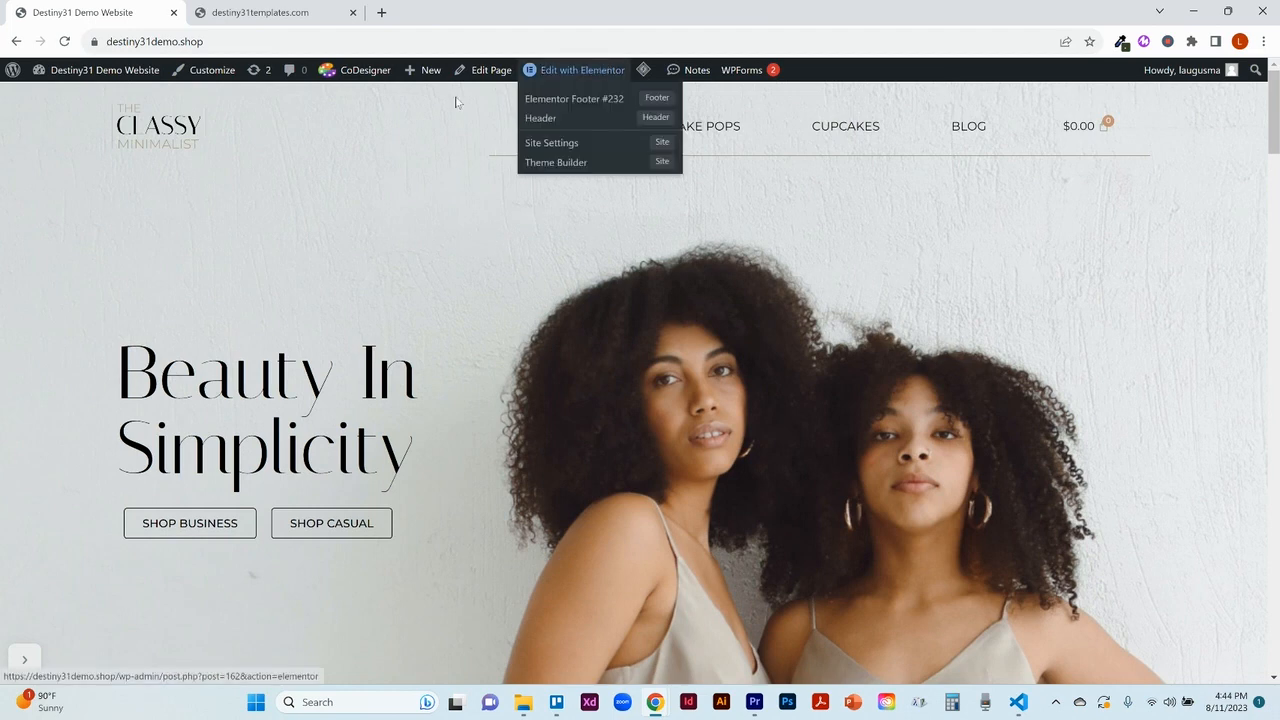
pyautogui.moveTo(112, 78)
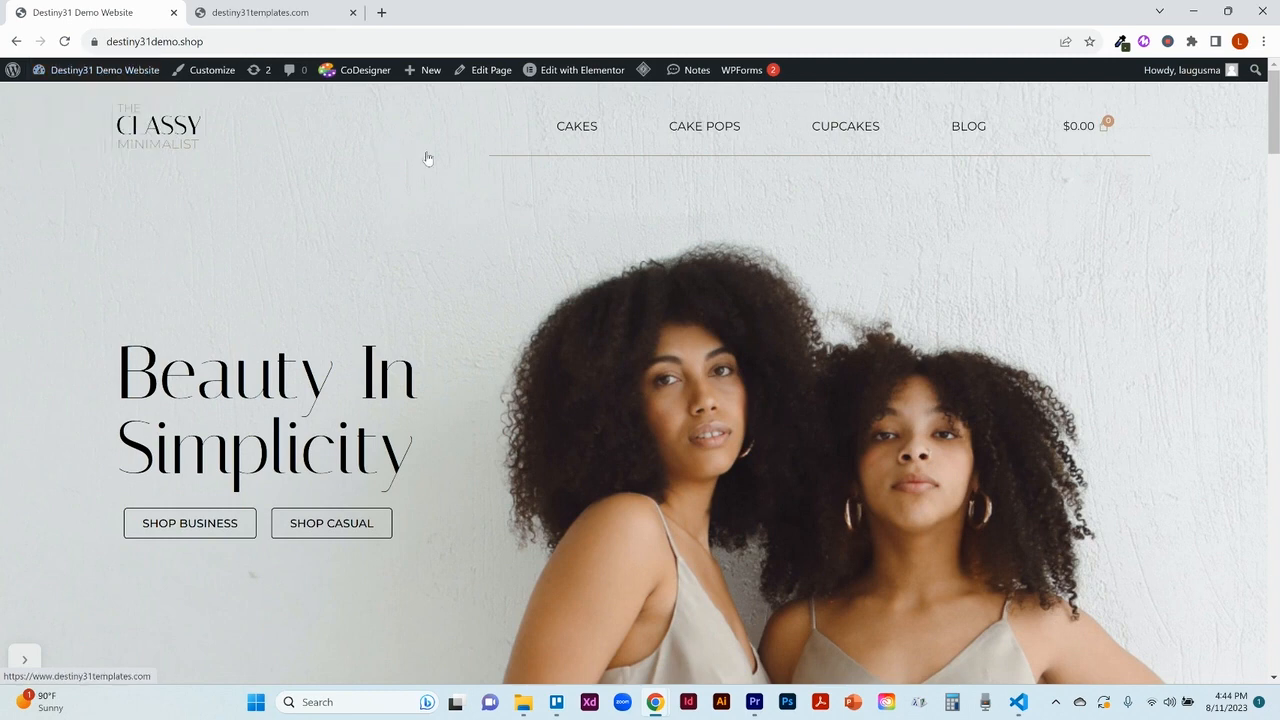
# Step: Open the home page in Elementor and set the menu anchor ID above the Simply Business Collection section to cakes
pyautogui.click(588, 78)
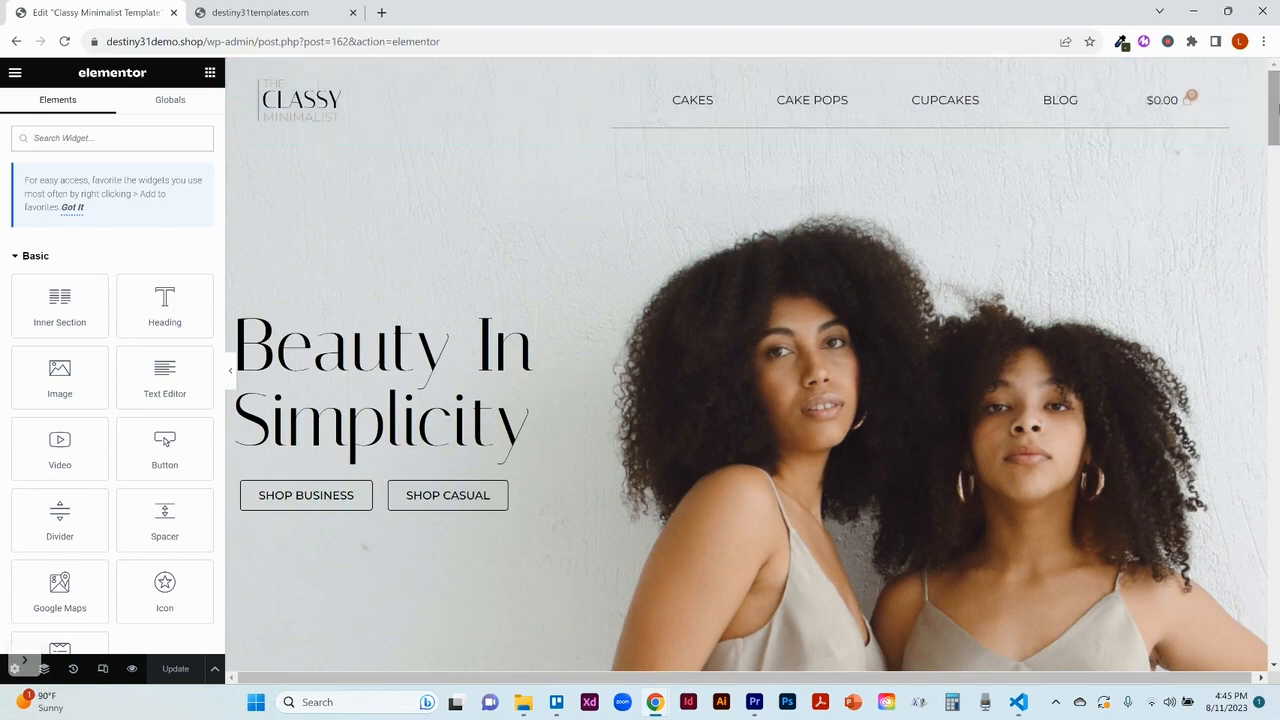
pyautogui.scroll(-5, 1275, 113)
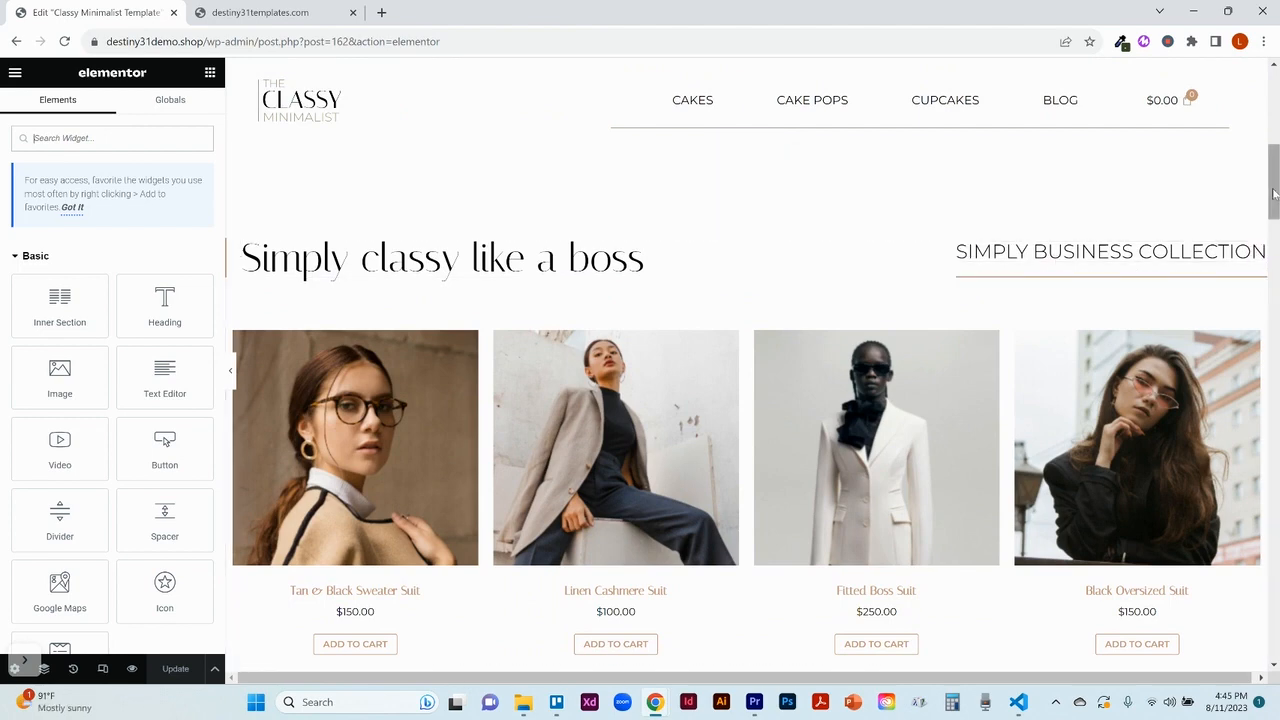
pyautogui.scroll(2, 1275, 187)
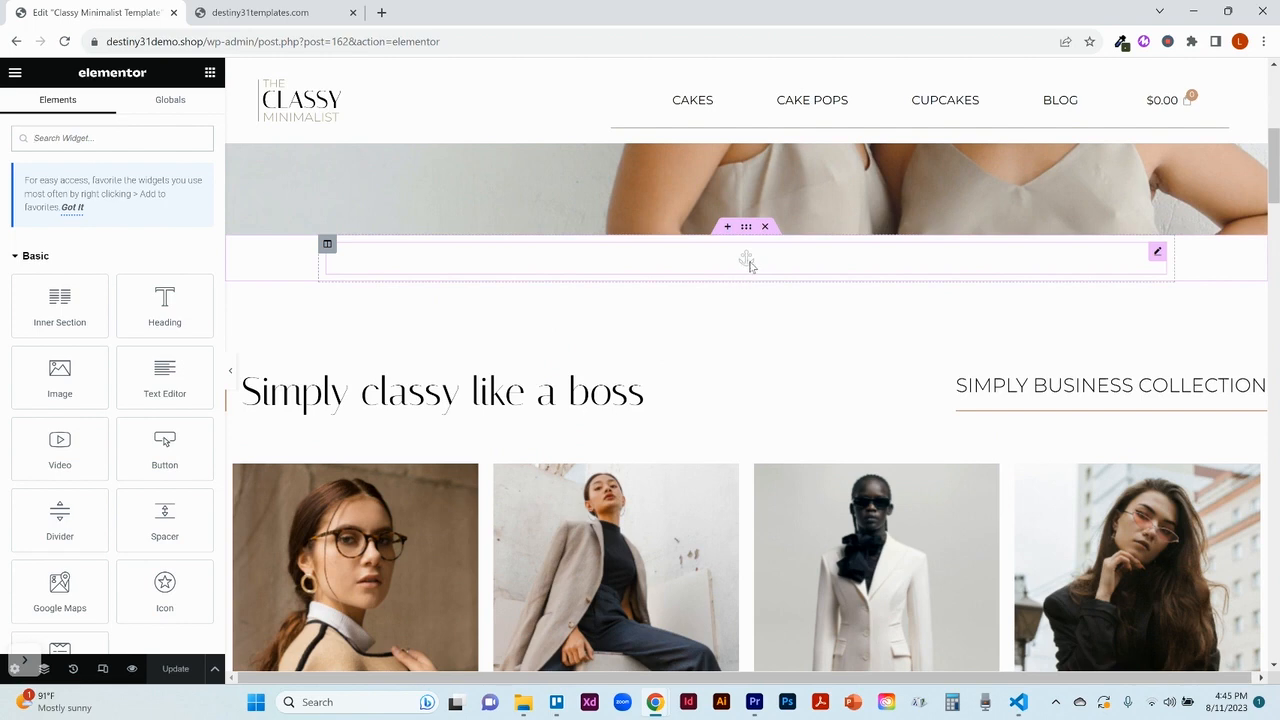
pyautogui.click(1158, 253)
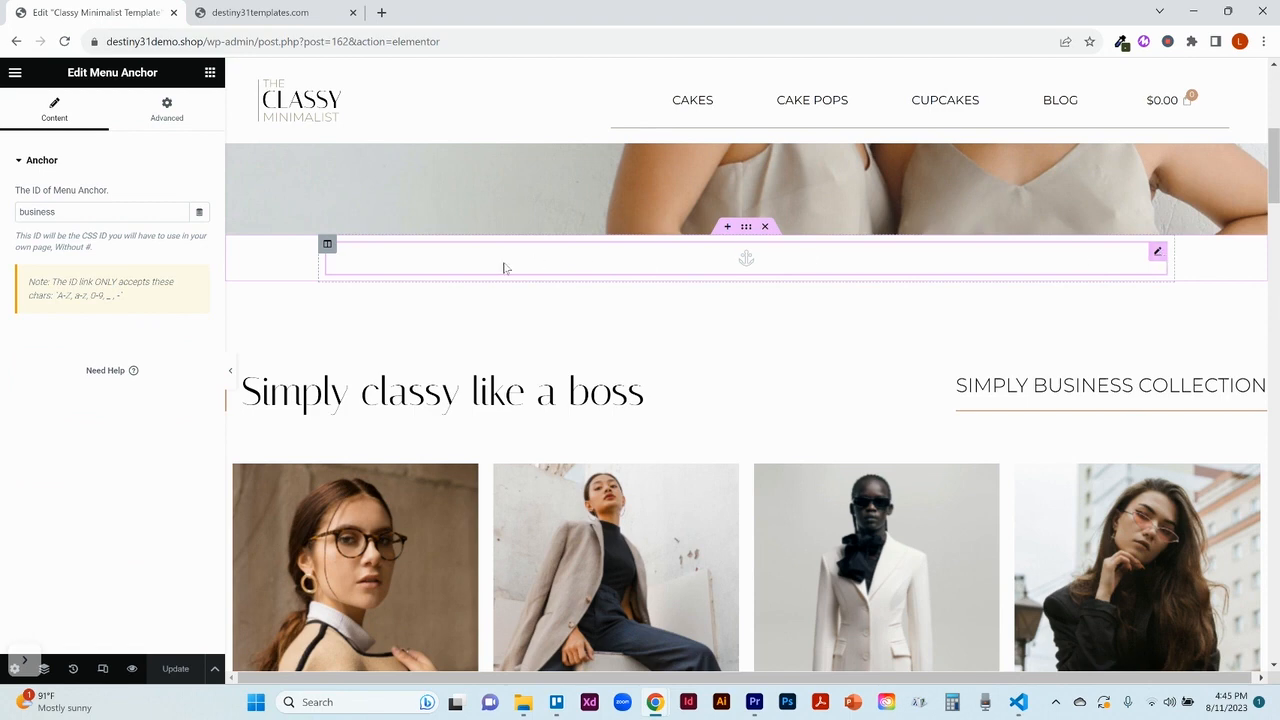
pyautogui.doubleClick(50, 213)
pyautogui.write('cakes')
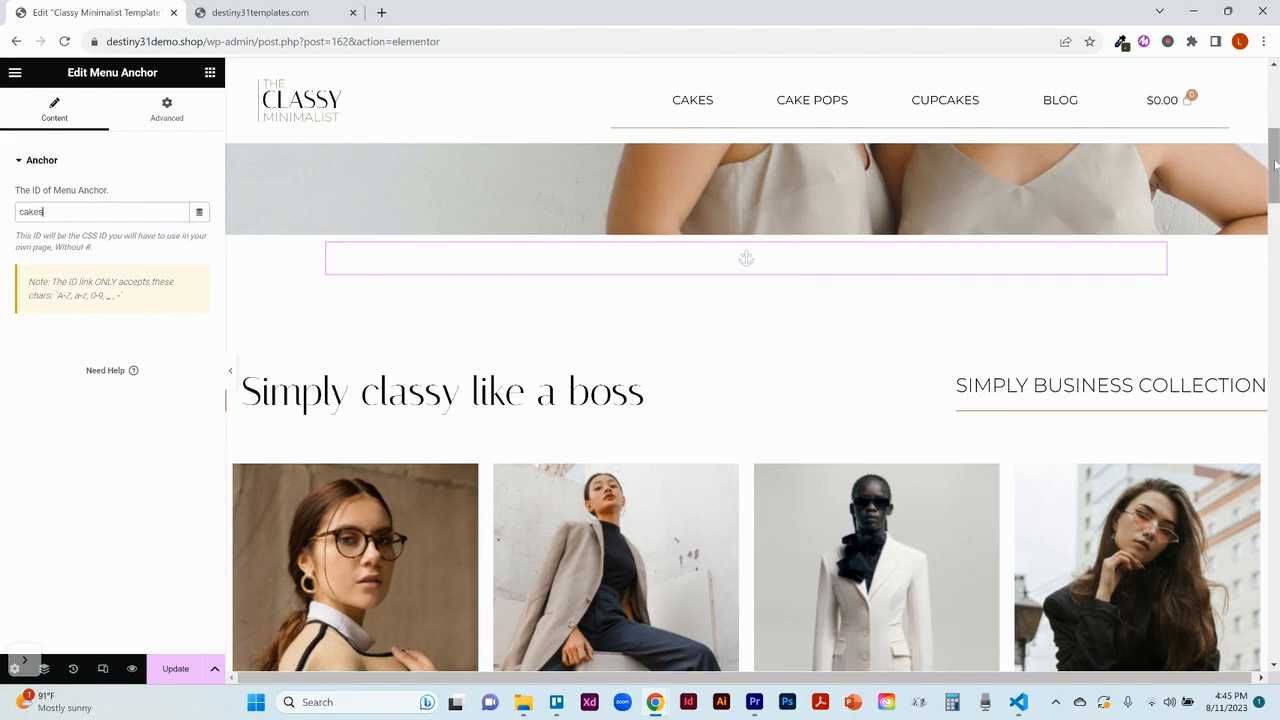
# Step: Set the ID of the menu anchor above The Casual Collection section to cakepops
pyautogui.moveTo(1275, 165); pyautogui.dragTo(1275, 355)
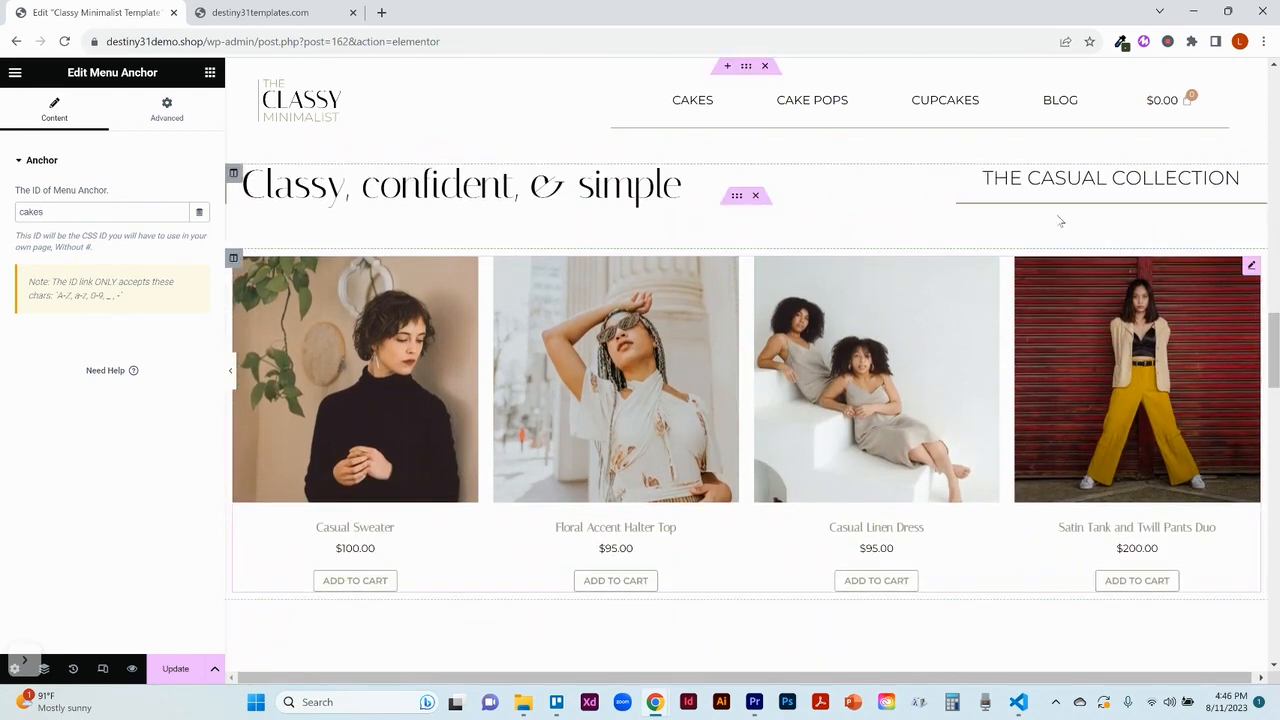
pyautogui.click(1274, 66)
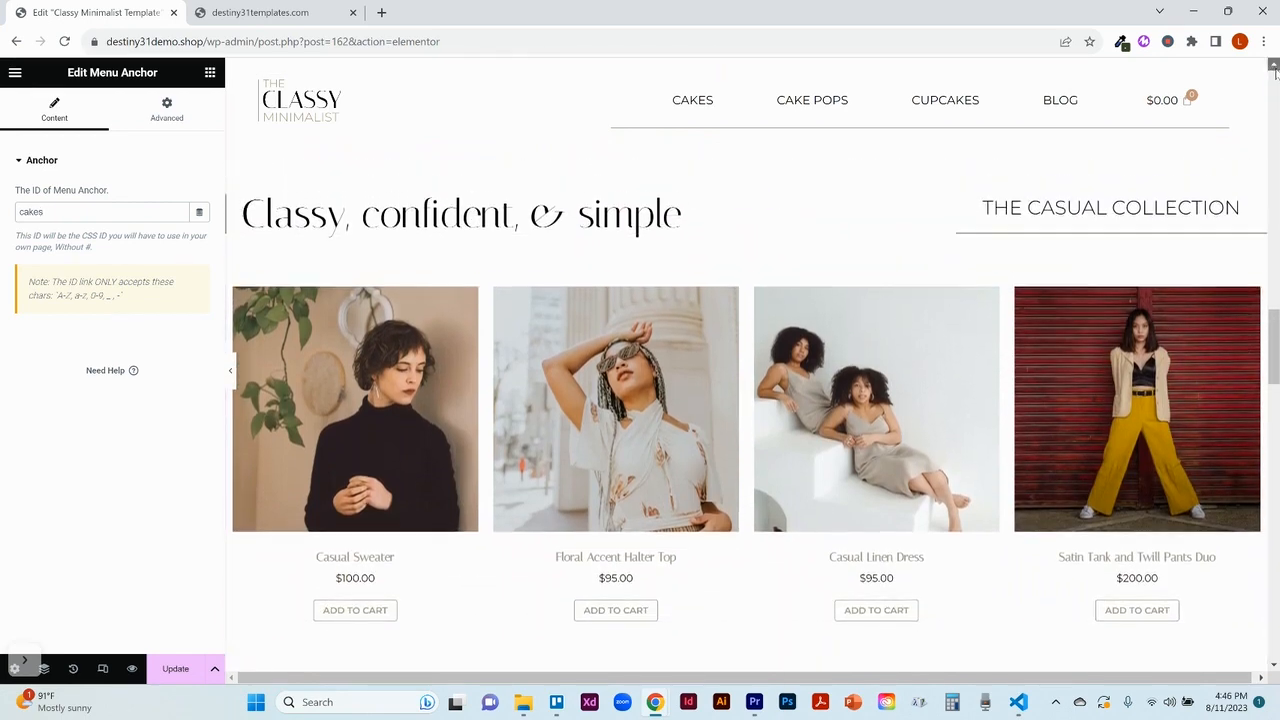
pyautogui.click(1274, 67)
pyautogui.click(1274, 67)
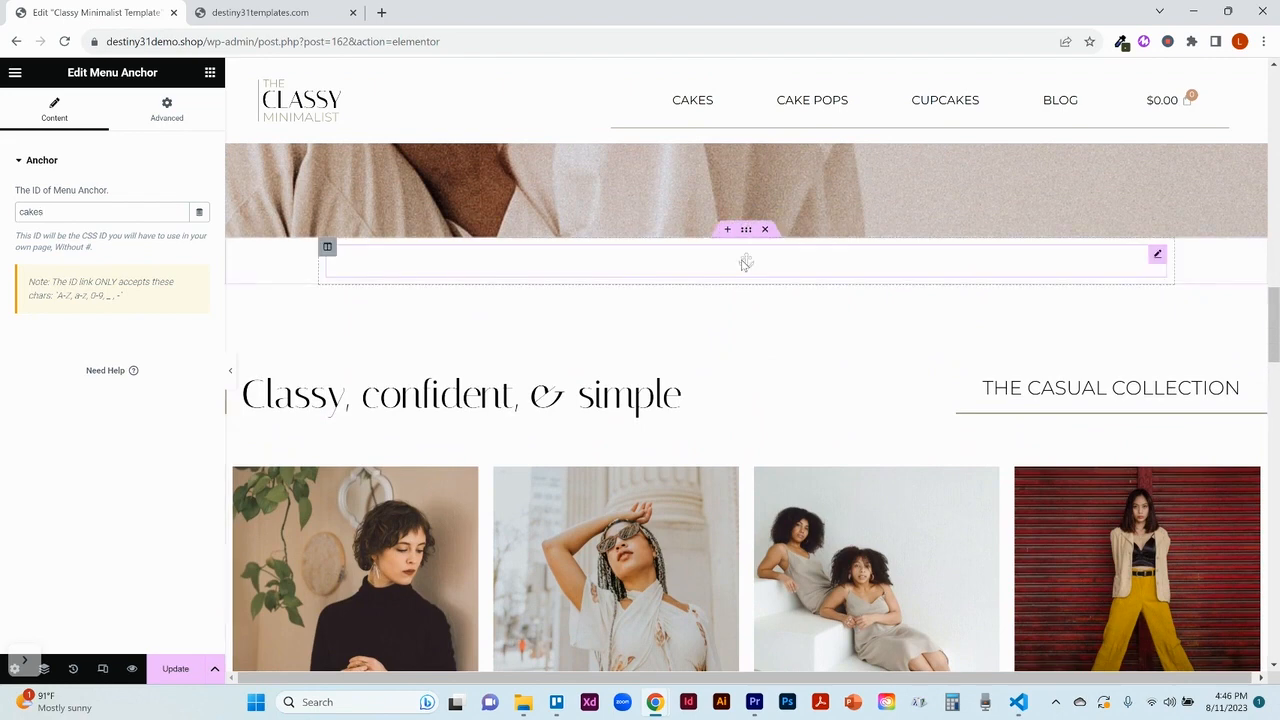
pyautogui.click(1157, 255)
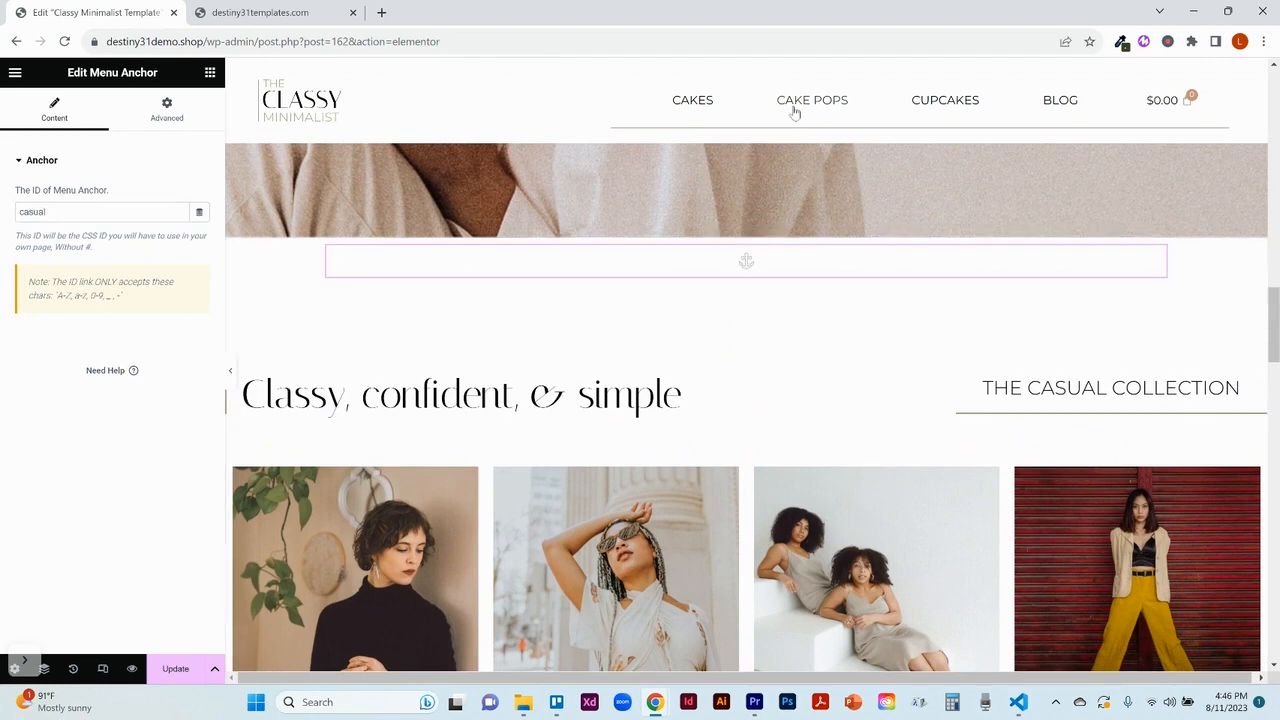
pyautogui.doubleClick(32, 213)
pyautogui.write('cake')
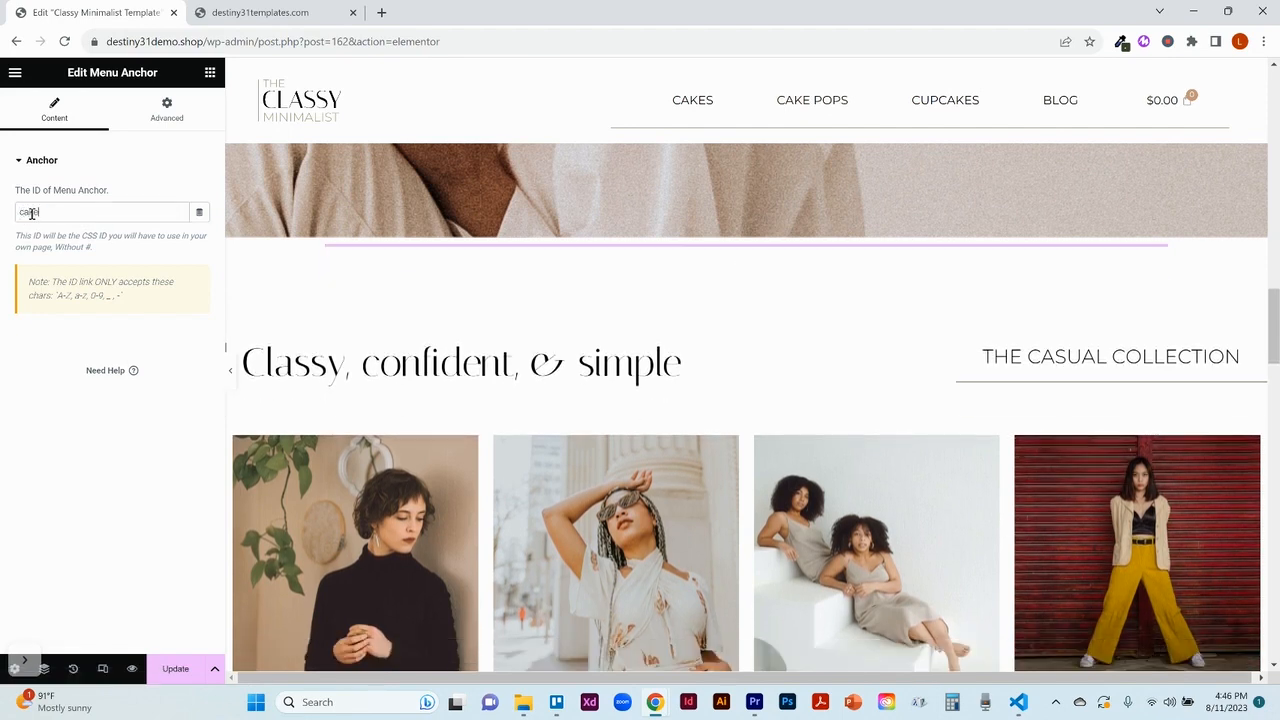
pyautogui.write('pops')
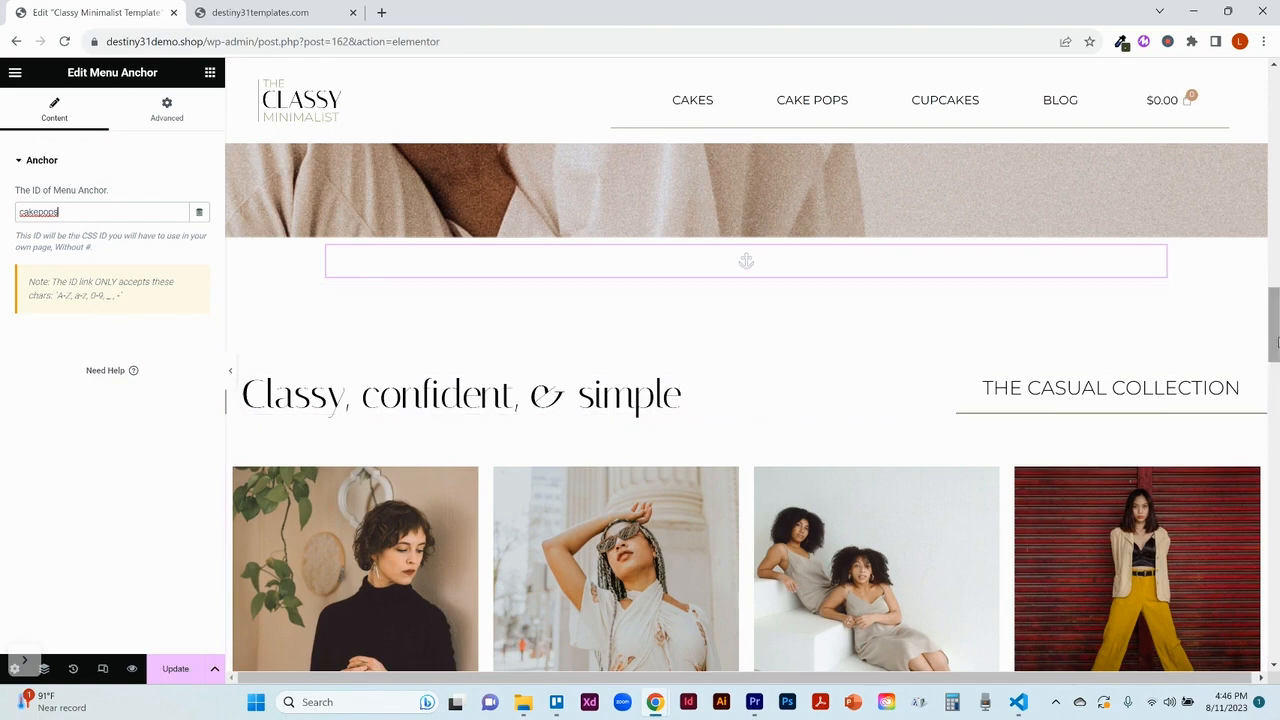
# Step: Set the ID of the menu anchor above the Accessories Collection section to cupcakes and update the page
pyautogui.moveTo(1275, 345); pyautogui.dragTo(1275, 512)
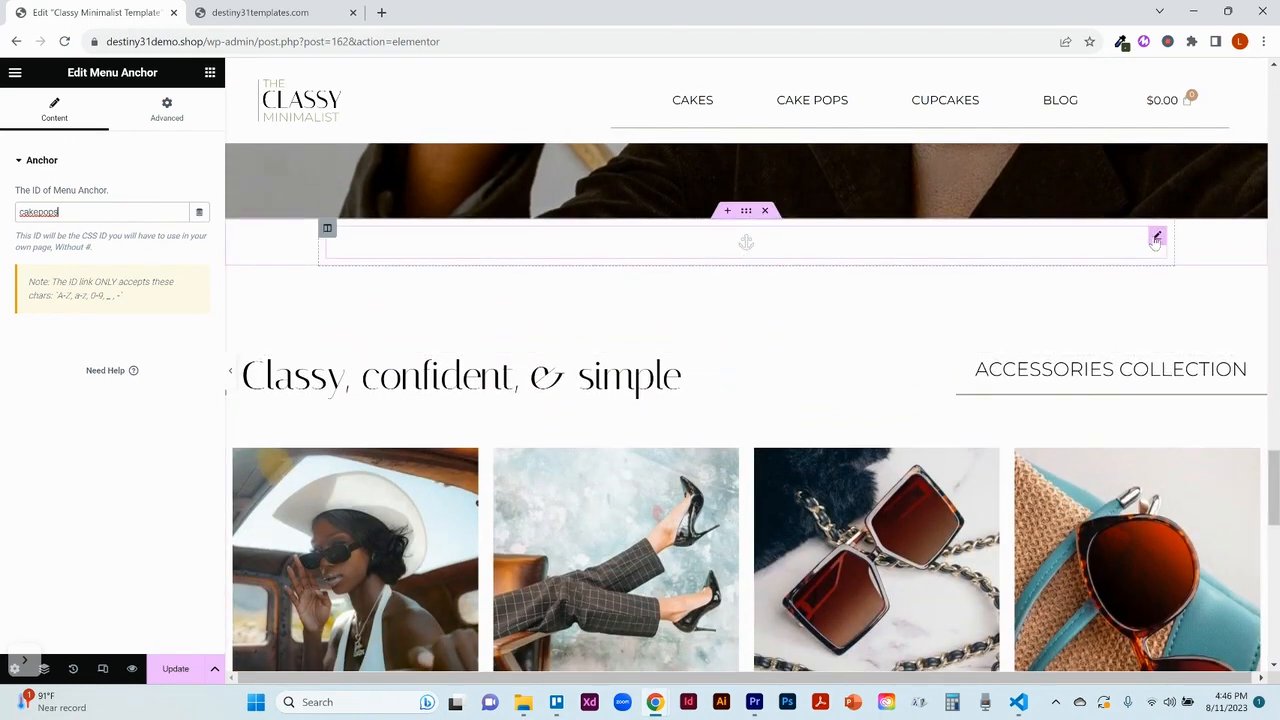
pyautogui.click(1155, 240)
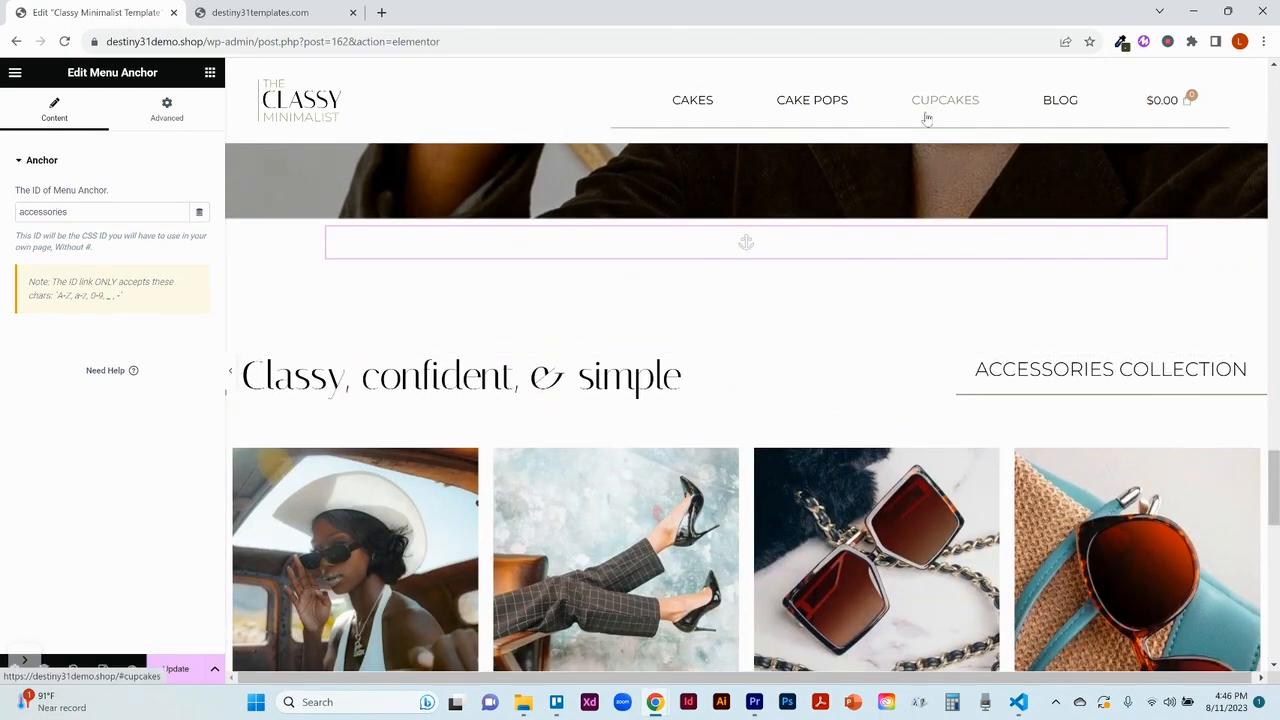
pyautogui.doubleClick(41, 212)
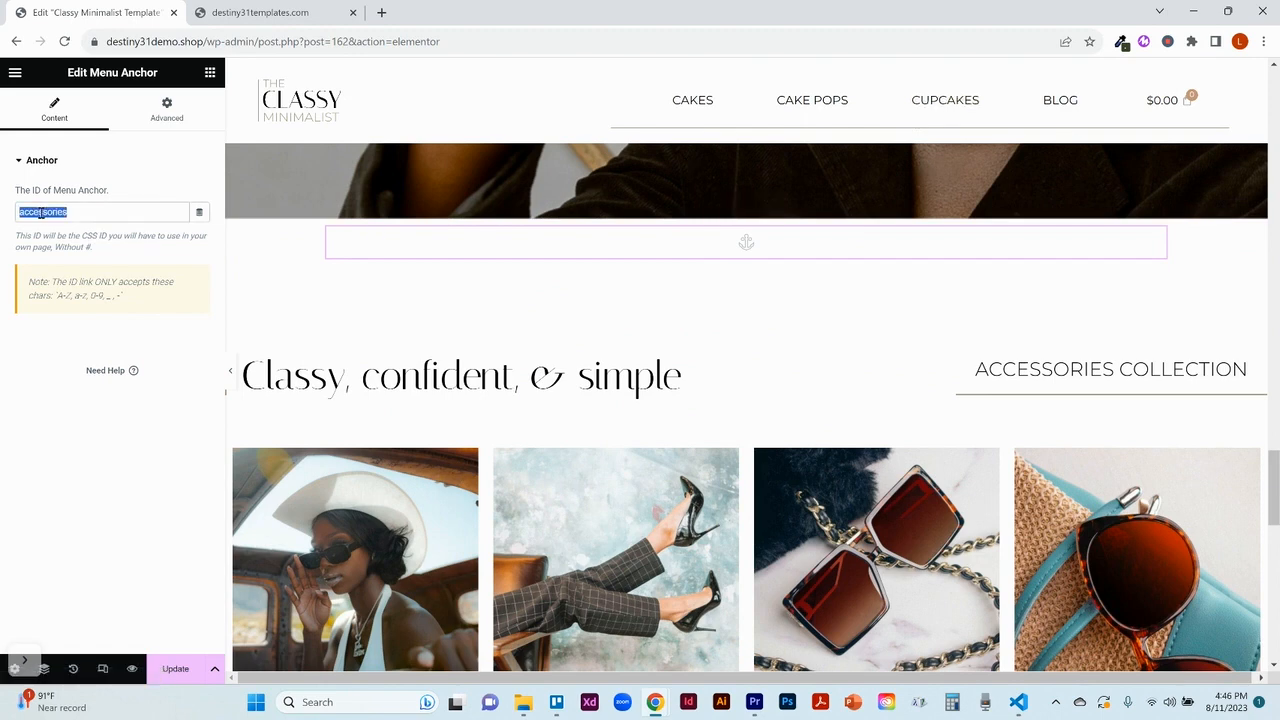
pyautogui.write('cupcakes')
pyautogui.click(175, 669)
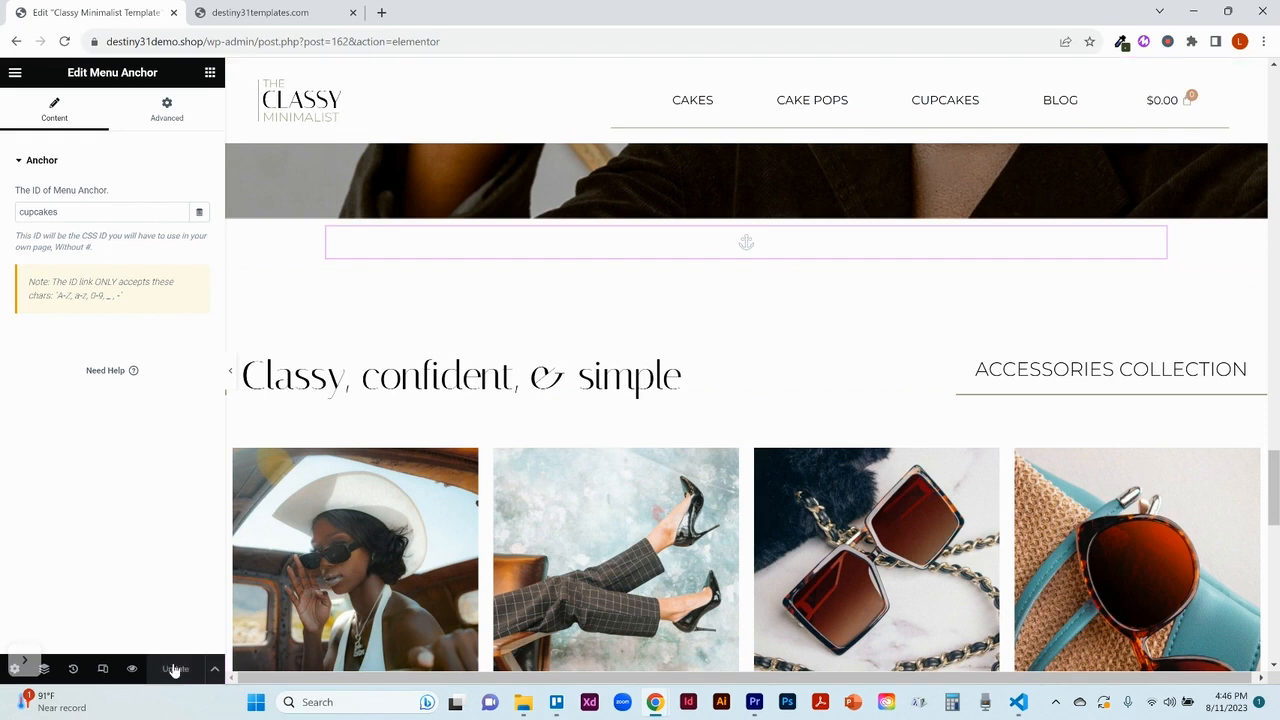
# Step: Preview the page and test the CAKES, CAKE POPS and CUPCAKES header links, returning to the page's beginning
pyautogui.click(133, 669)
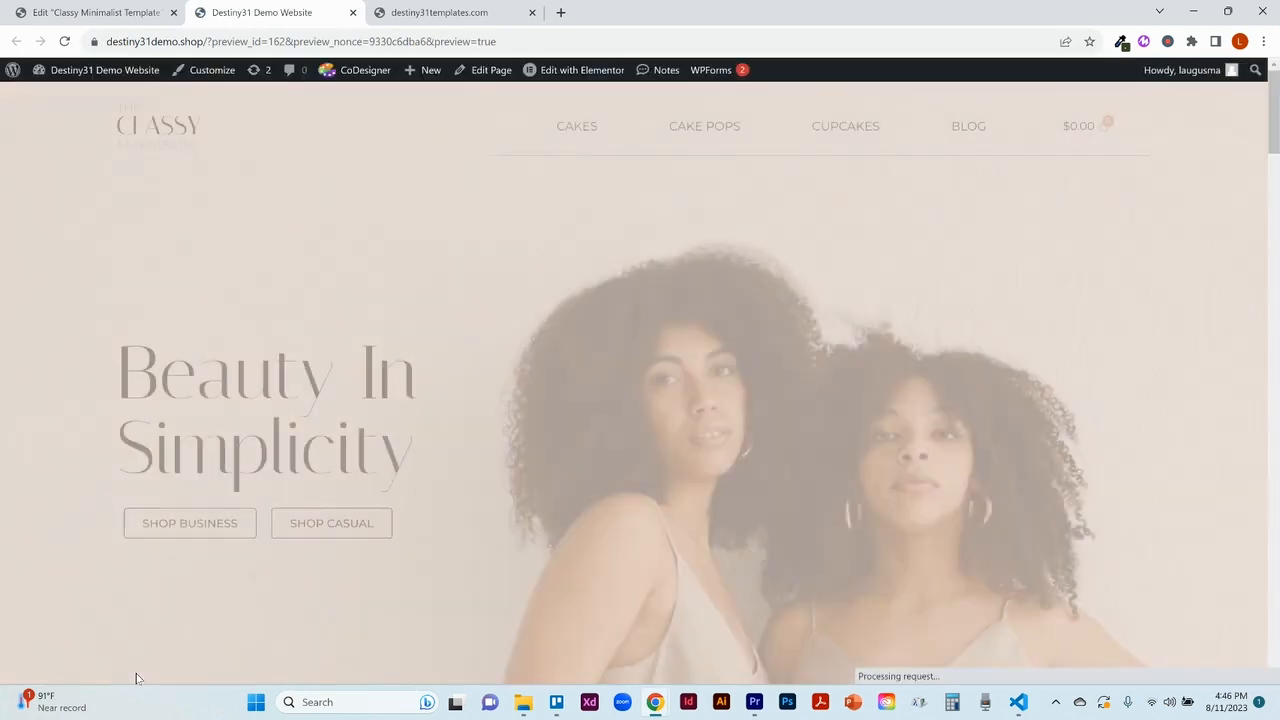
pyautogui.click(571, 133)
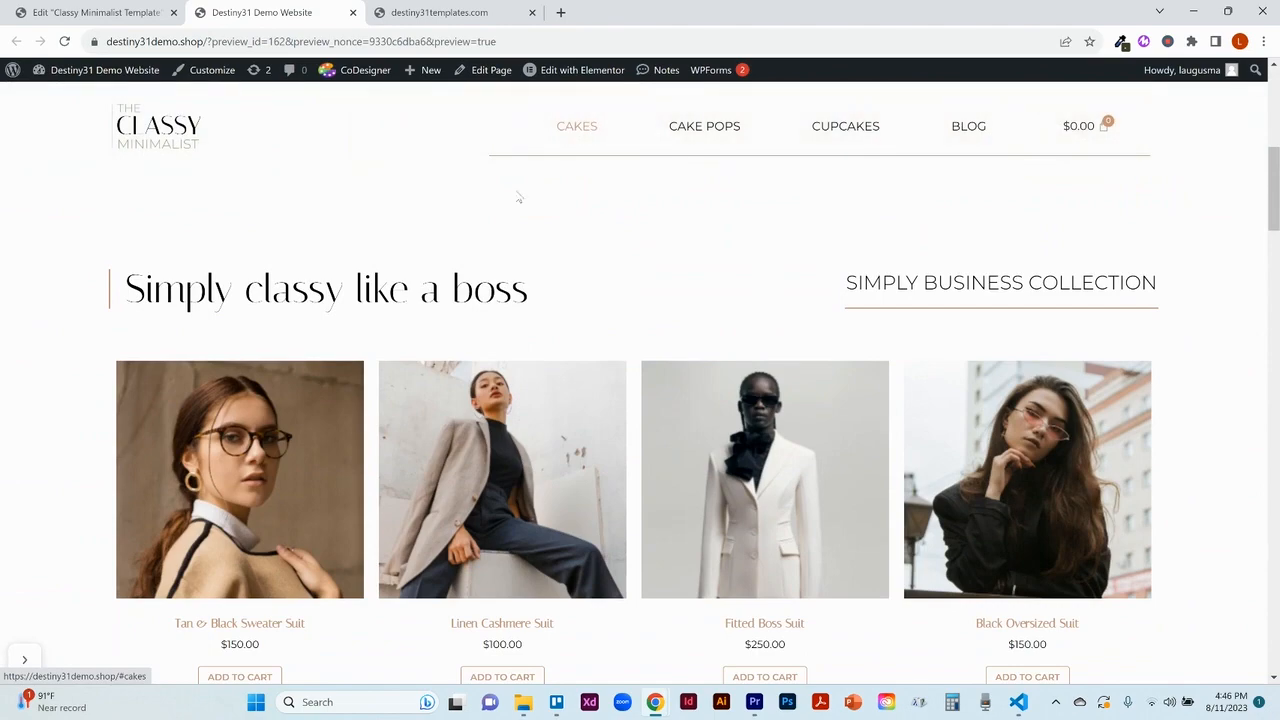
pyautogui.click(702, 128)
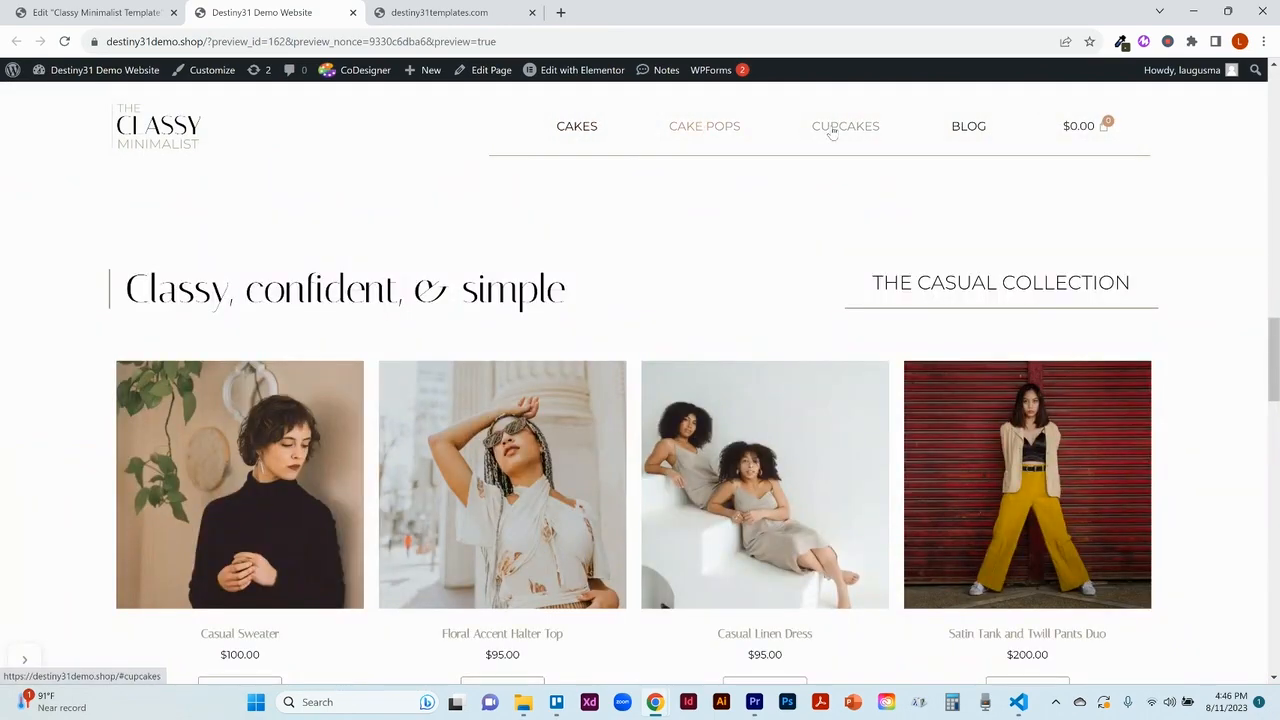
pyautogui.click(832, 130)
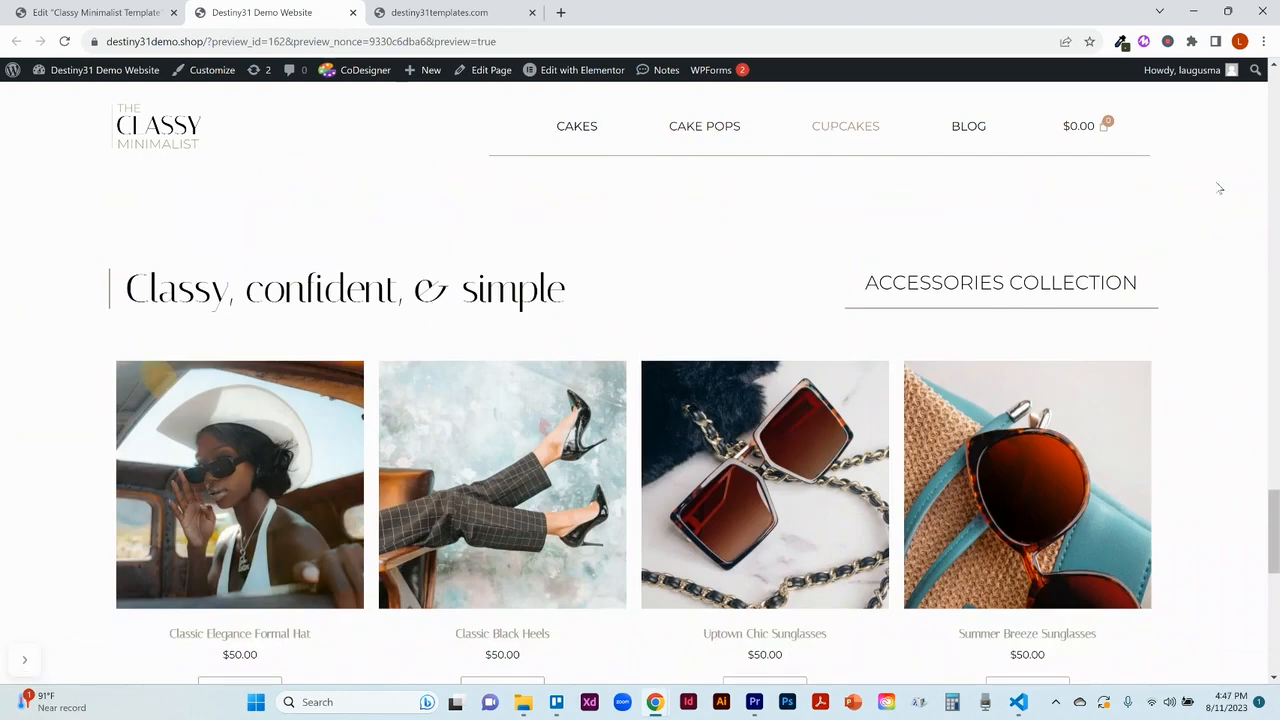
pyautogui.click(1275, 128)
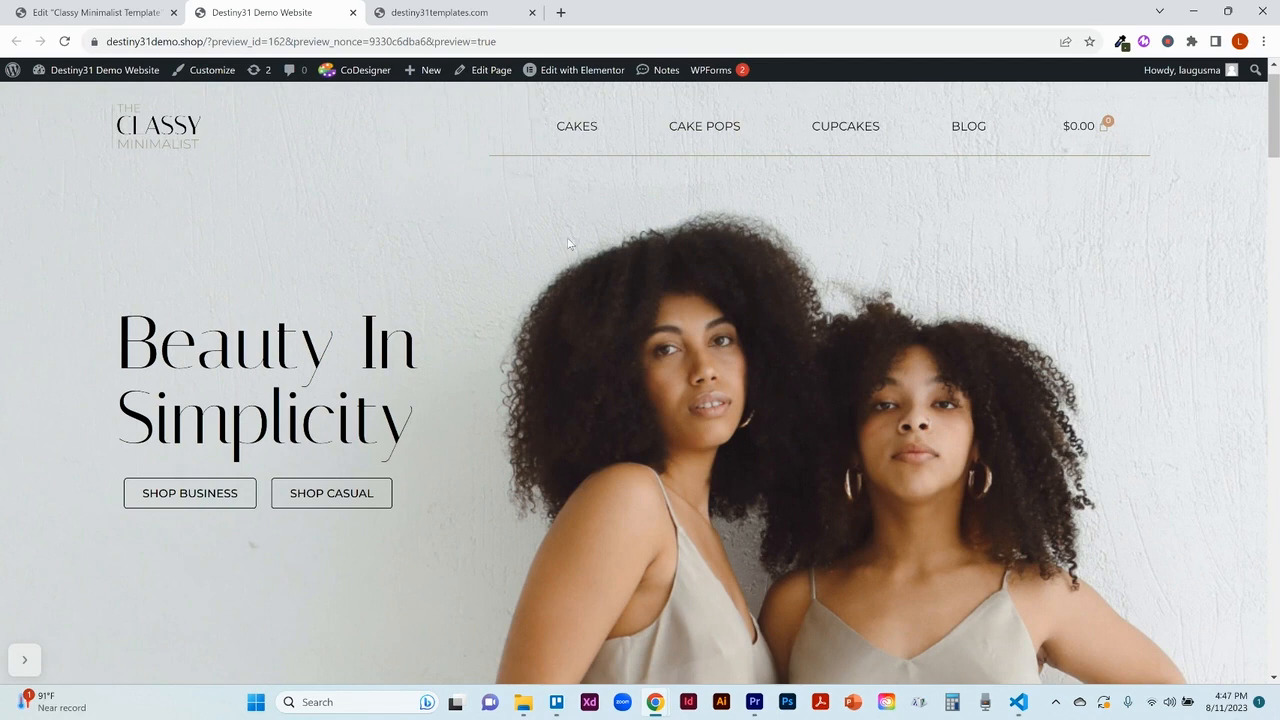
# Step: Open the Header template in Elementor and look through the desktop header section's layout and style settings
pyautogui.moveTo(581, 75)
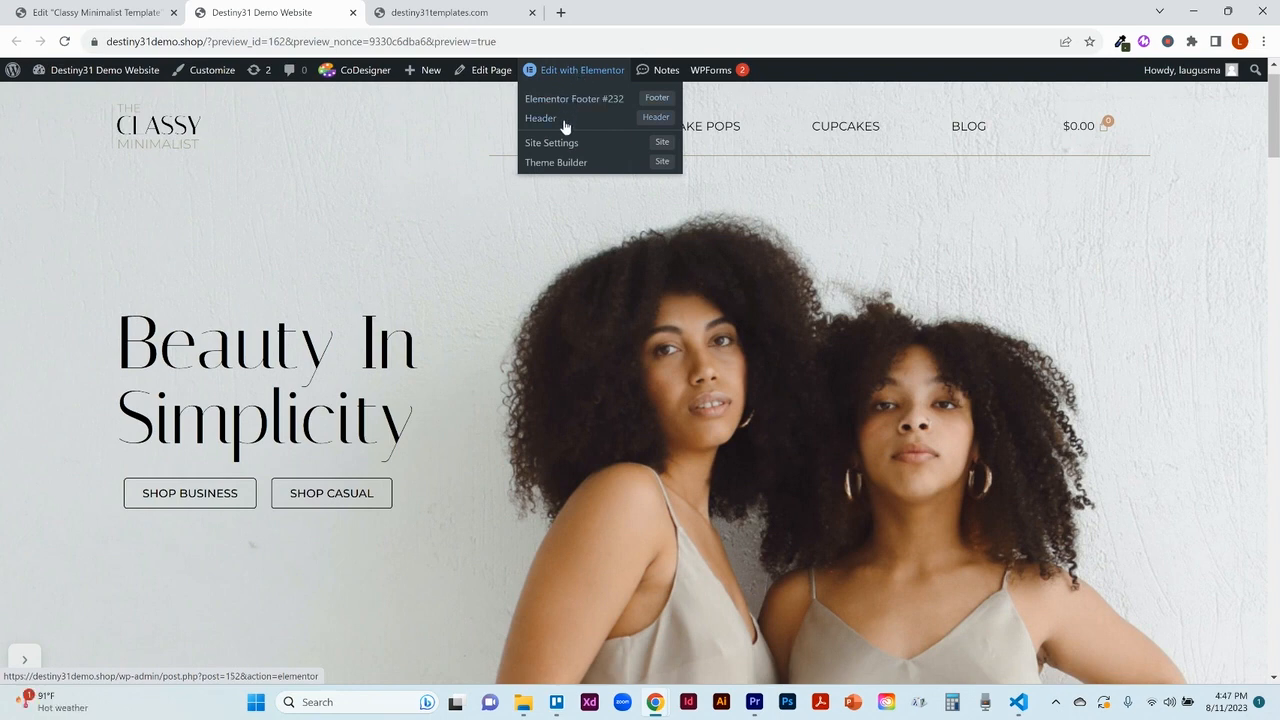
pyautogui.click(564, 126)
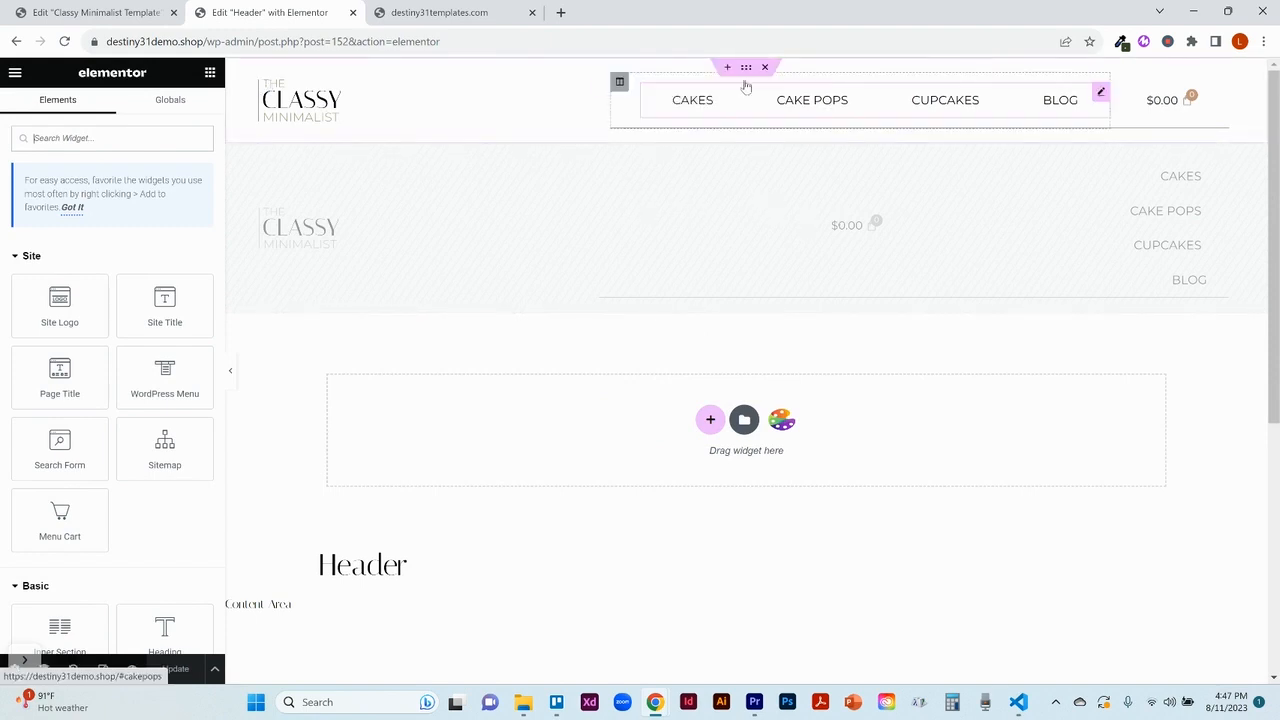
pyautogui.click(746, 67)
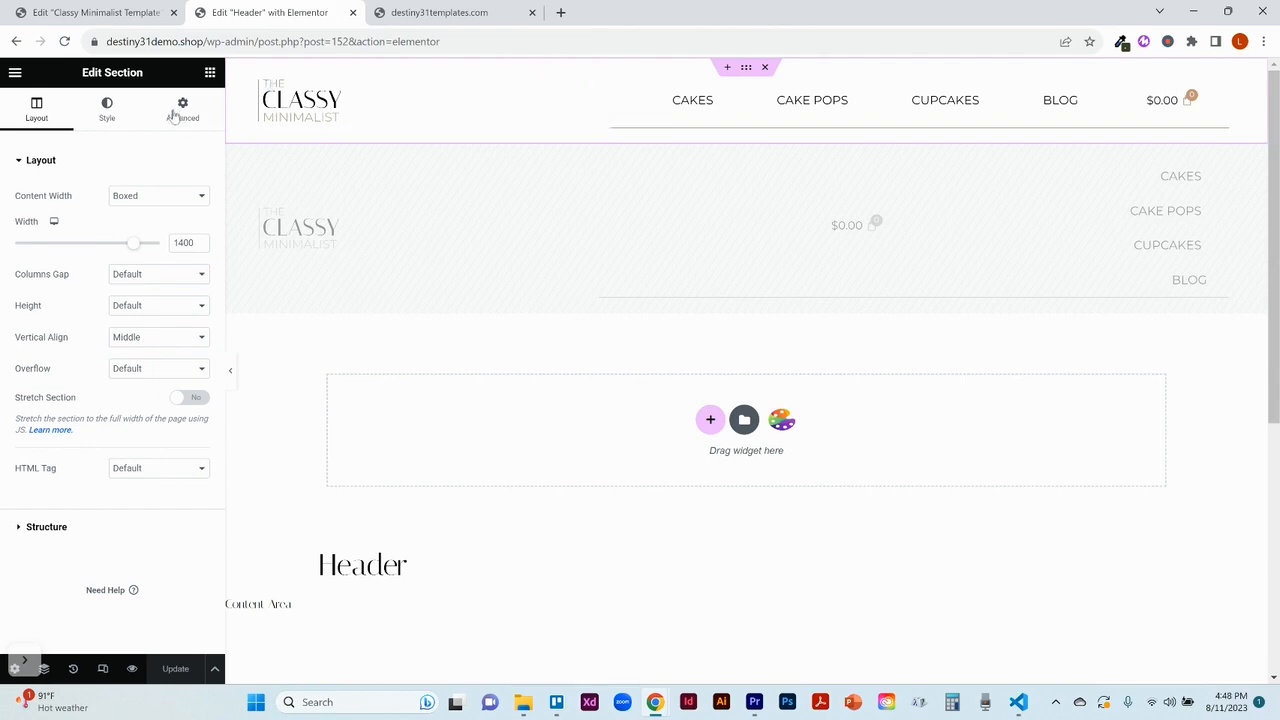
pyautogui.click(112, 112)
pyautogui.click(36, 114)
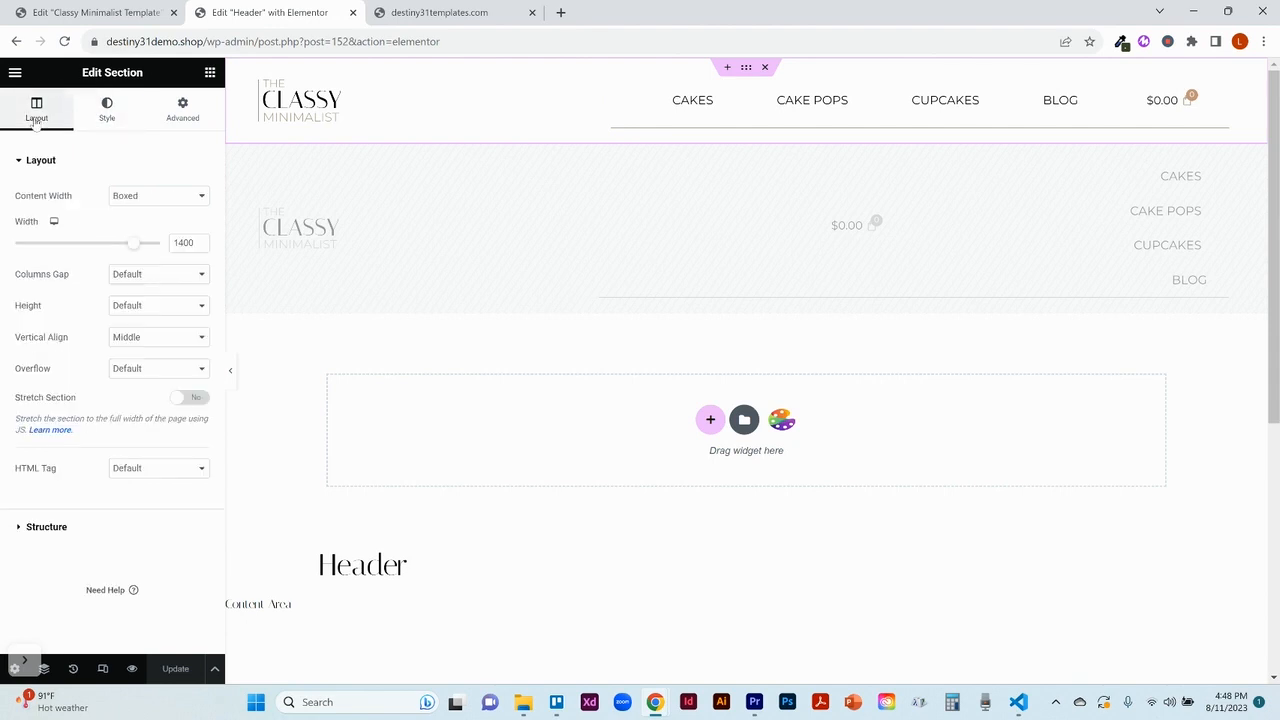
# Step: Replace the desktop header's logo image with Sweet-Cakes-Artisan-Bakery-Logo.png from the media library
pyautogui.click(575, 92)
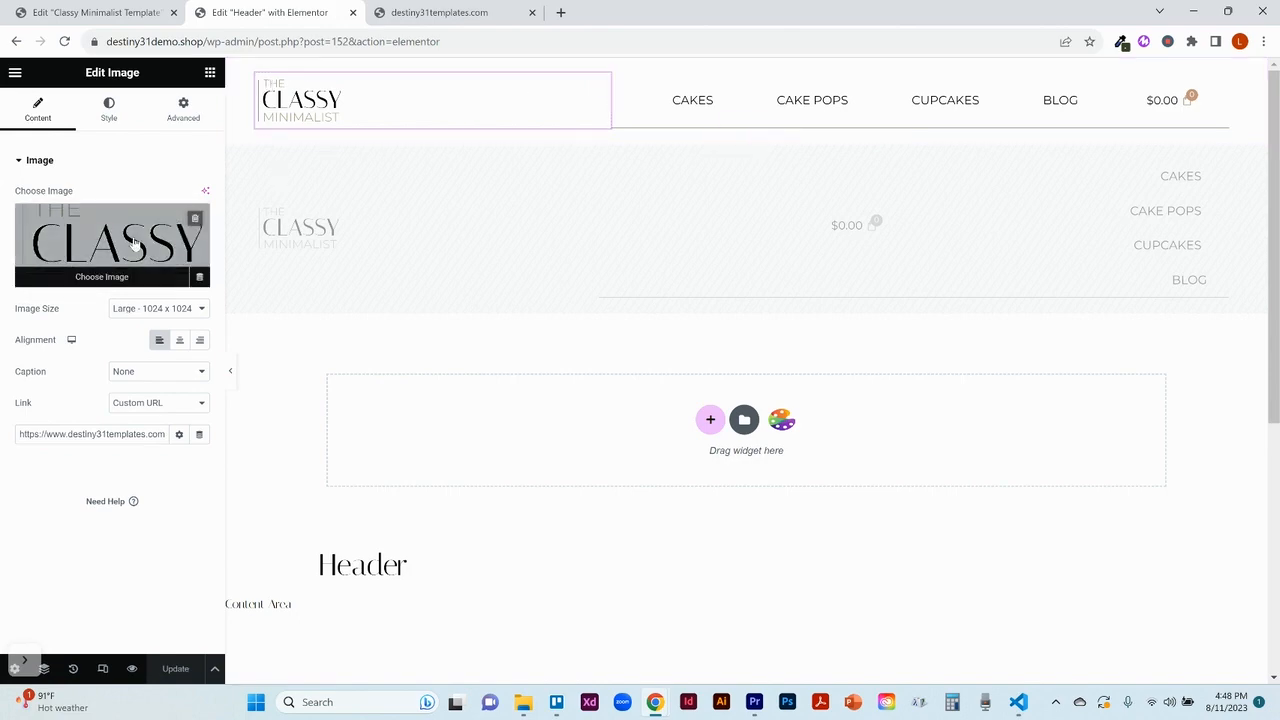
pyautogui.click(105, 258)
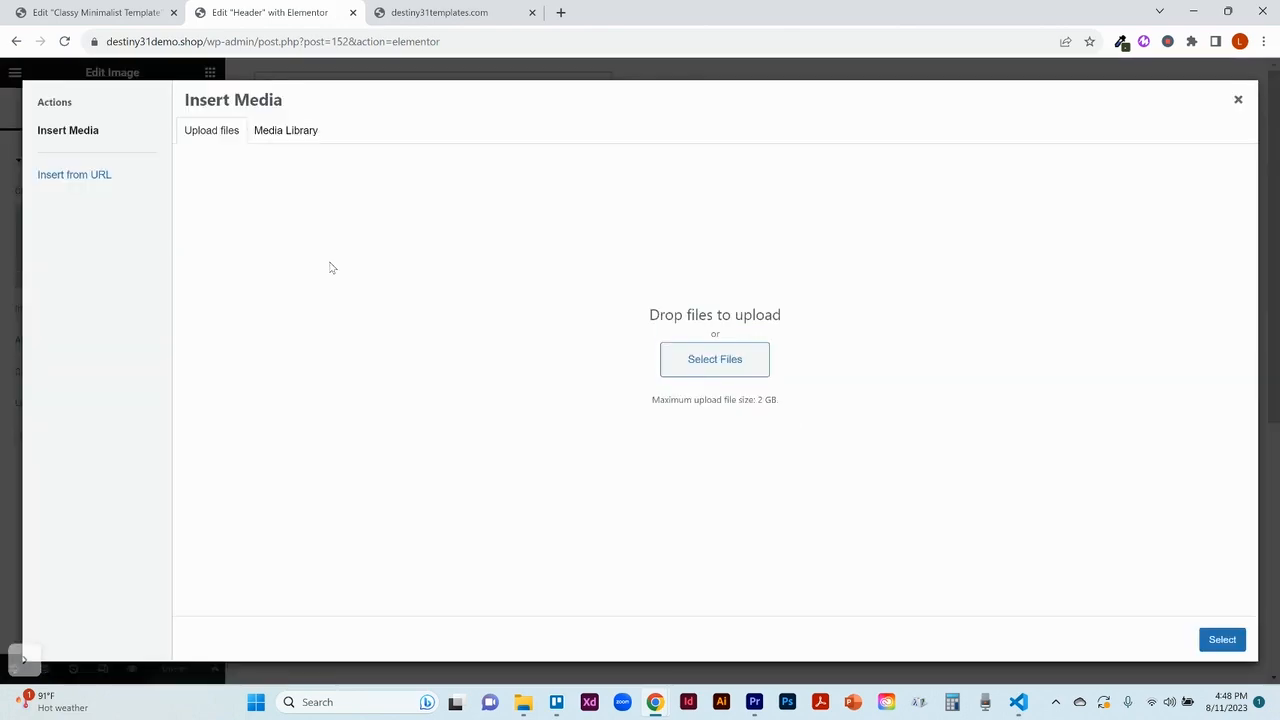
pyautogui.click(280, 131)
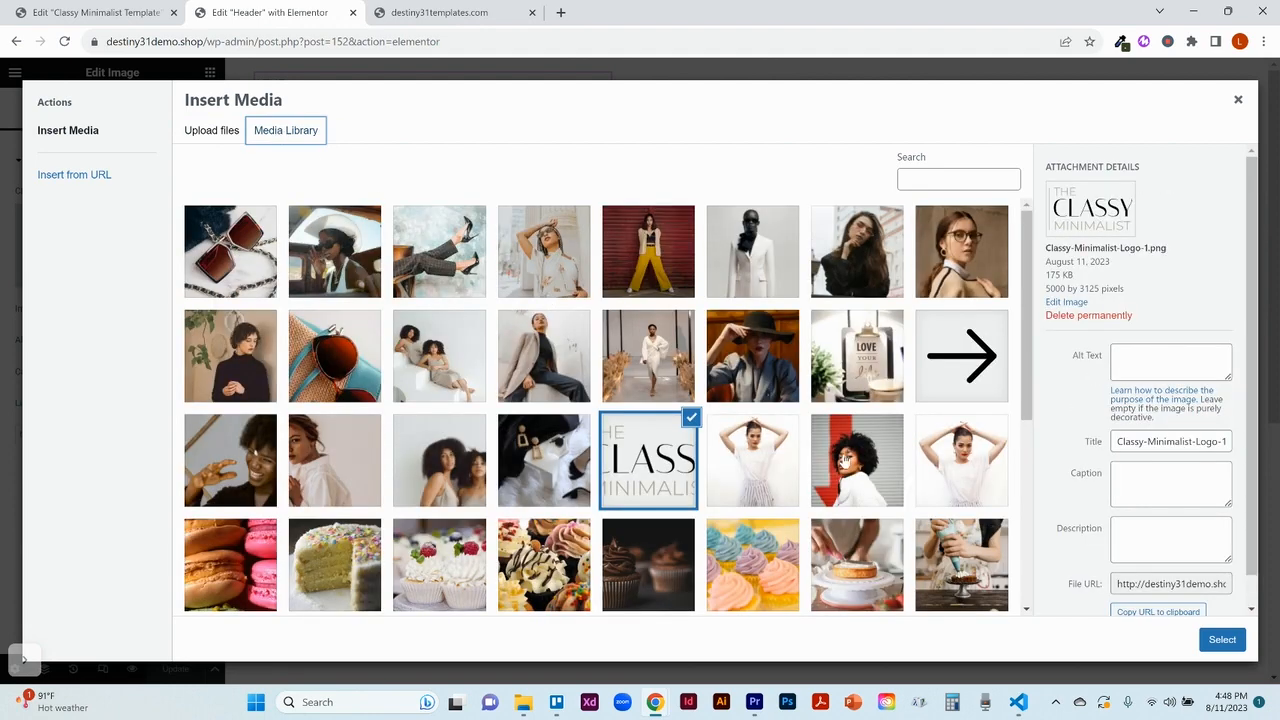
pyautogui.moveTo(1022, 360); pyautogui.dragTo(992, 546)
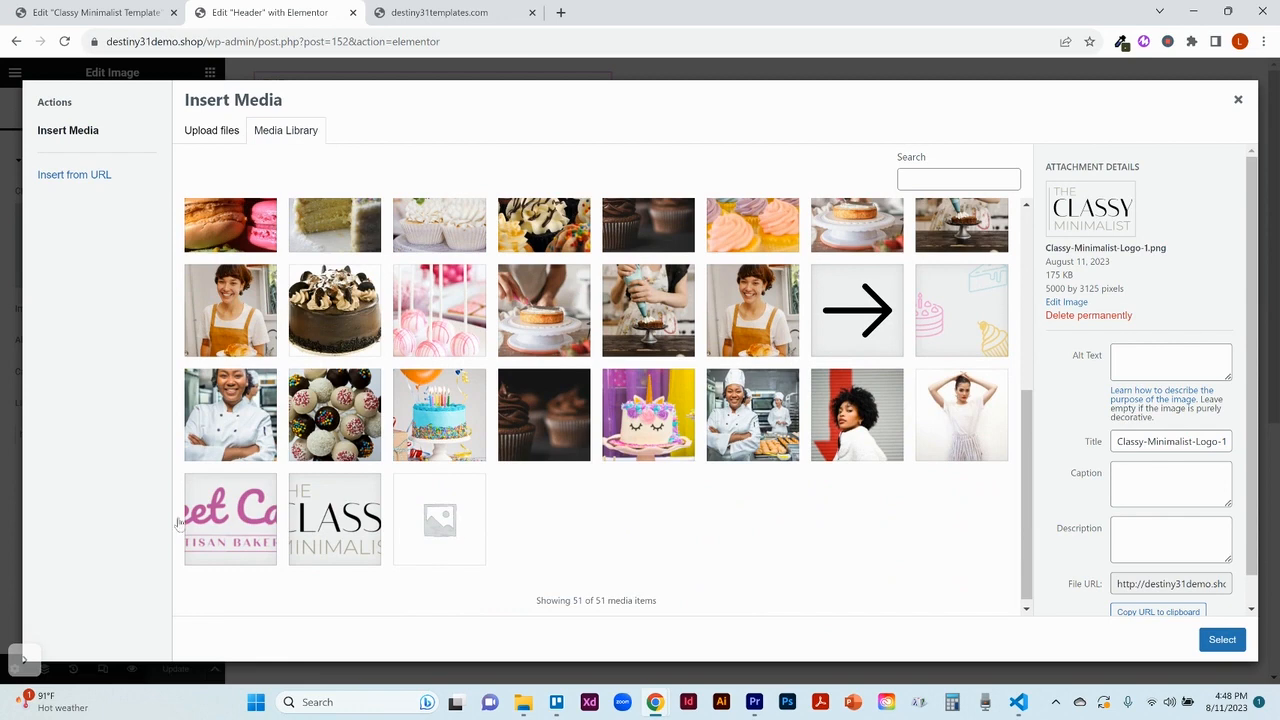
pyautogui.click(242, 514)
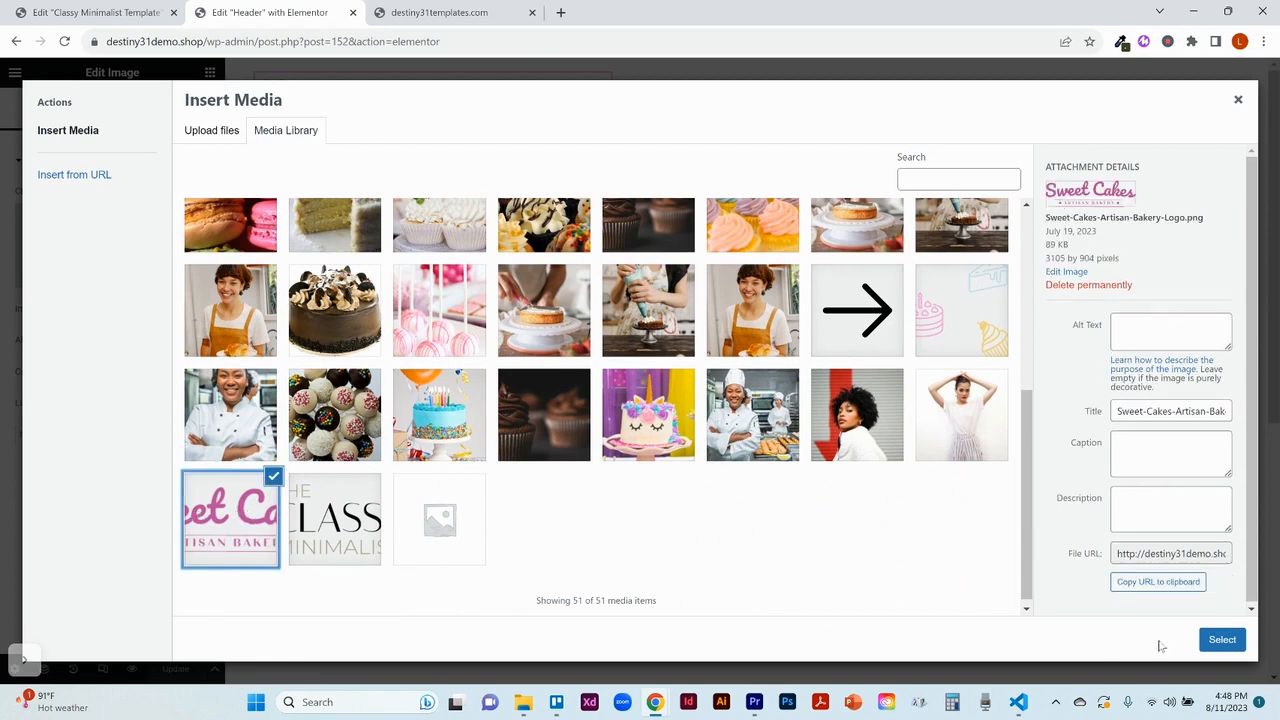
pyautogui.click(1222, 640)
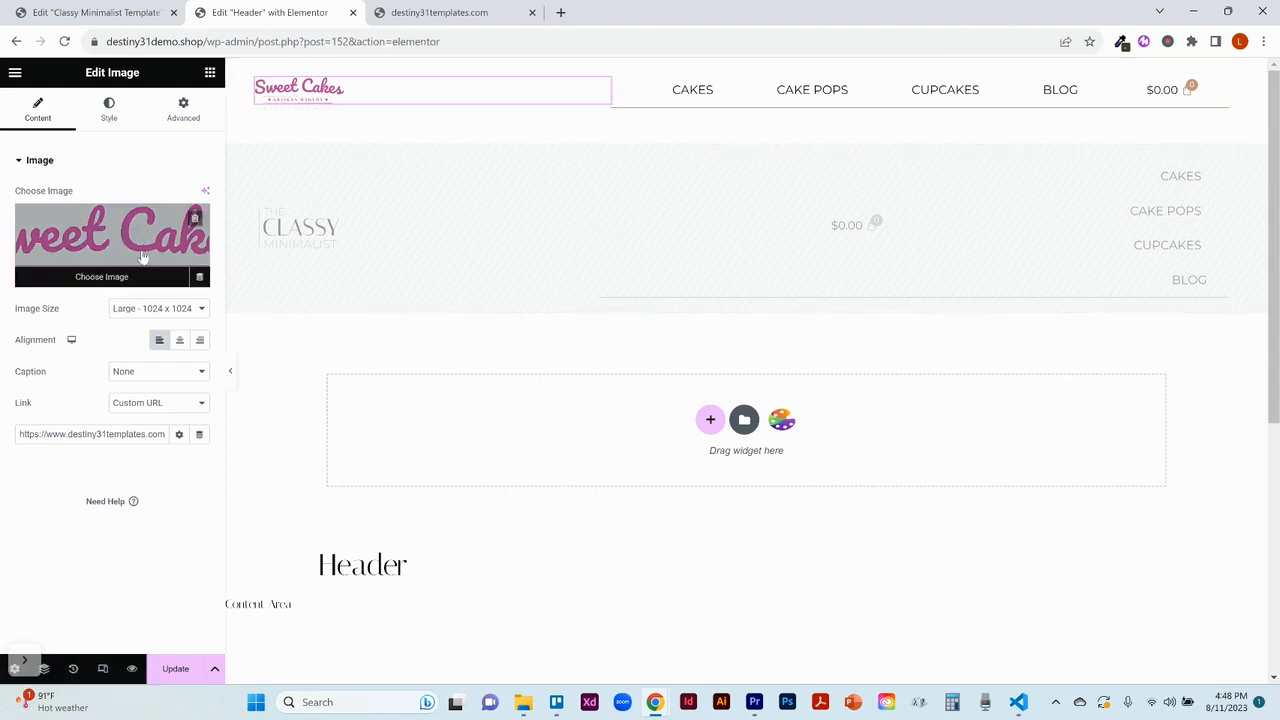
# Step: Keep the header logo's image size at Large - 1024 x 1024 and set its width to 33%
pyautogui.click(168, 310)
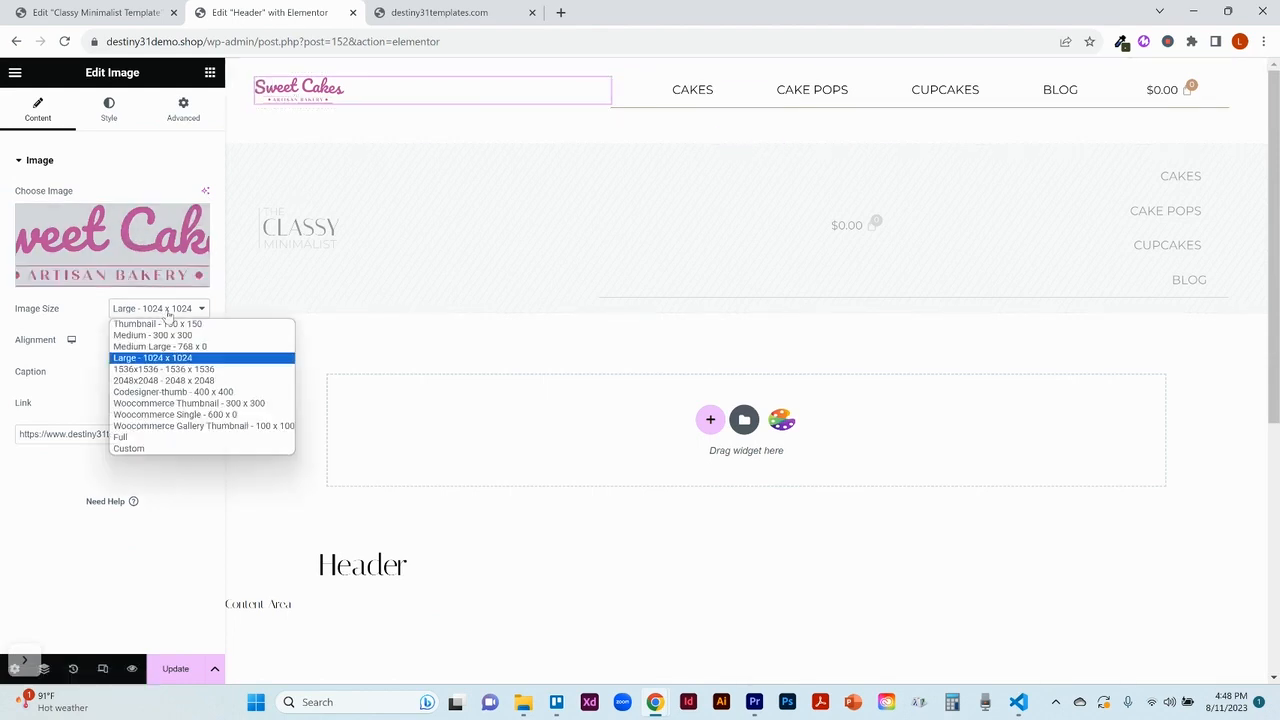
pyautogui.click(168, 312)
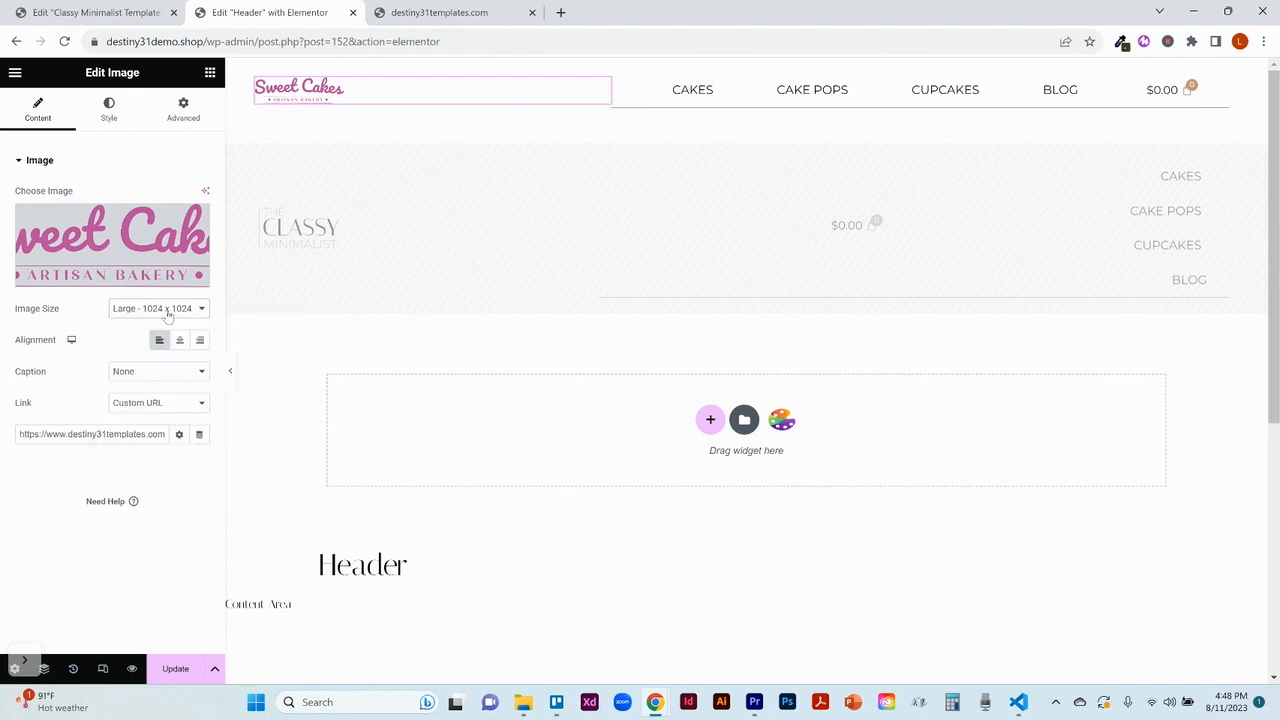
pyautogui.click(109, 117)
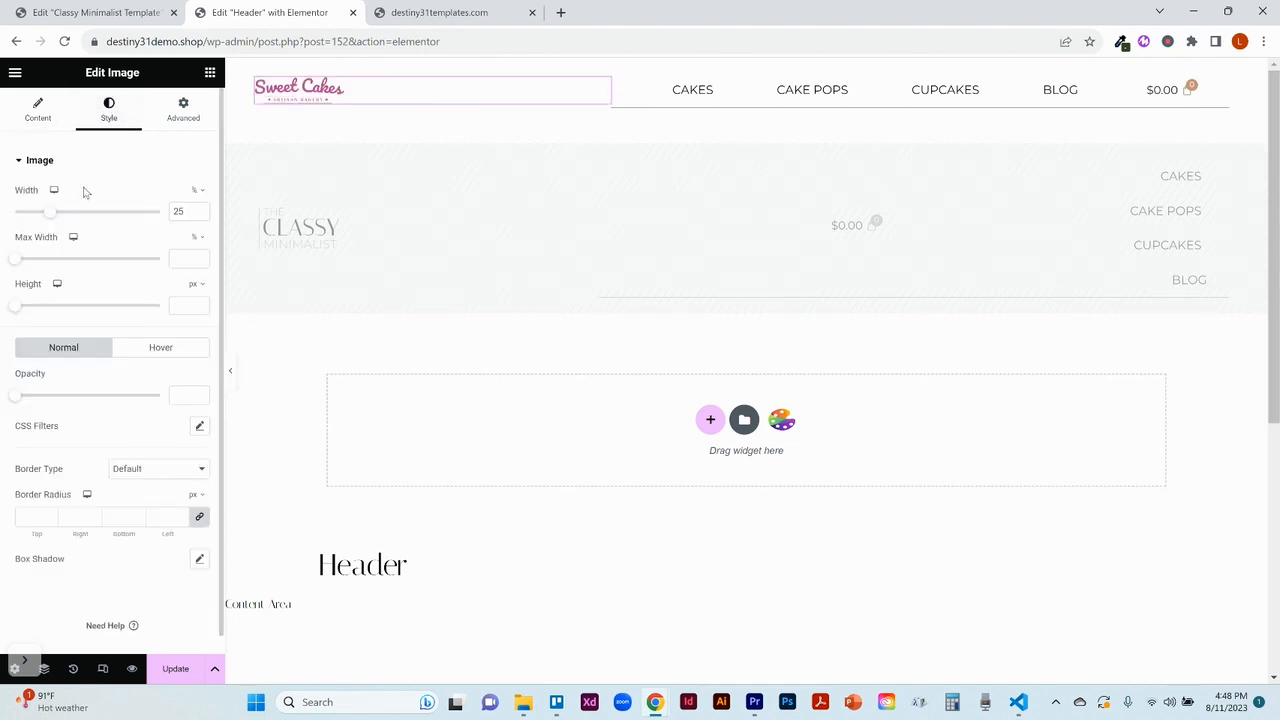
pyautogui.moveTo(48, 220); pyautogui.dragTo(61, 222)
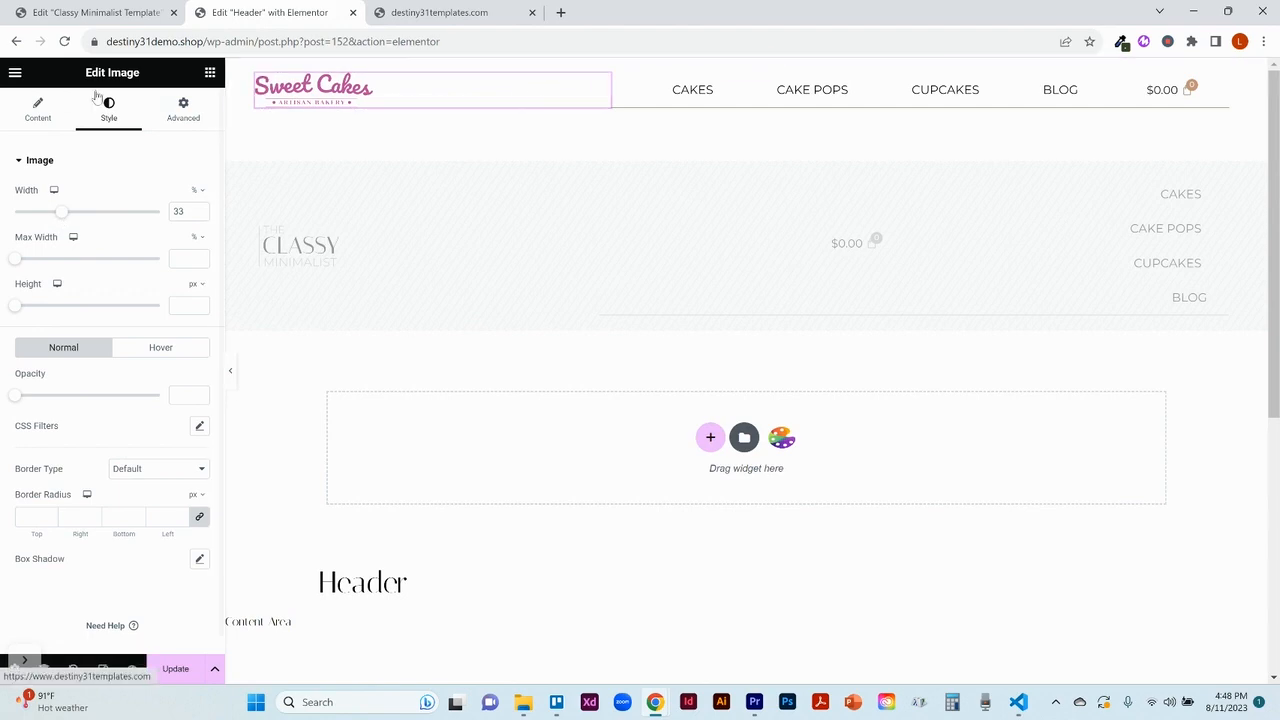
pyautogui.click(24, 122)
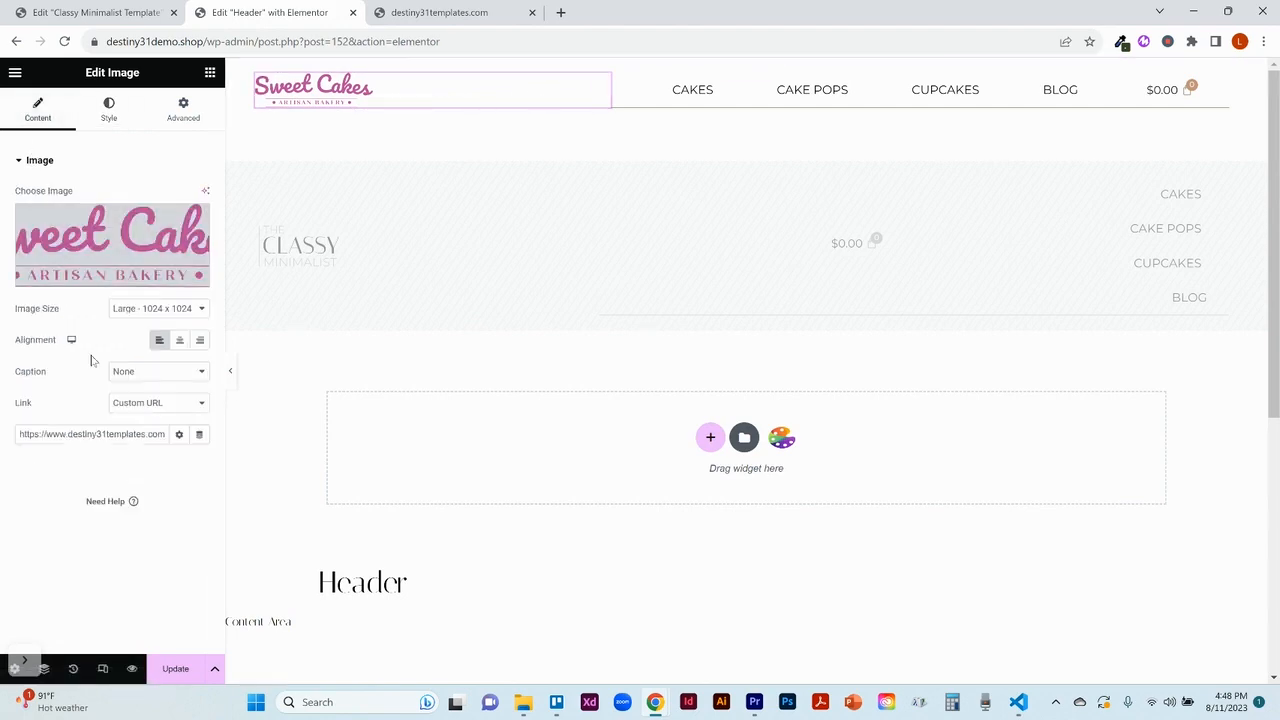
# Step: Replace the header logo's custom URL link with the Classy Minimalist Template page
pyautogui.tripleClick(100, 436)
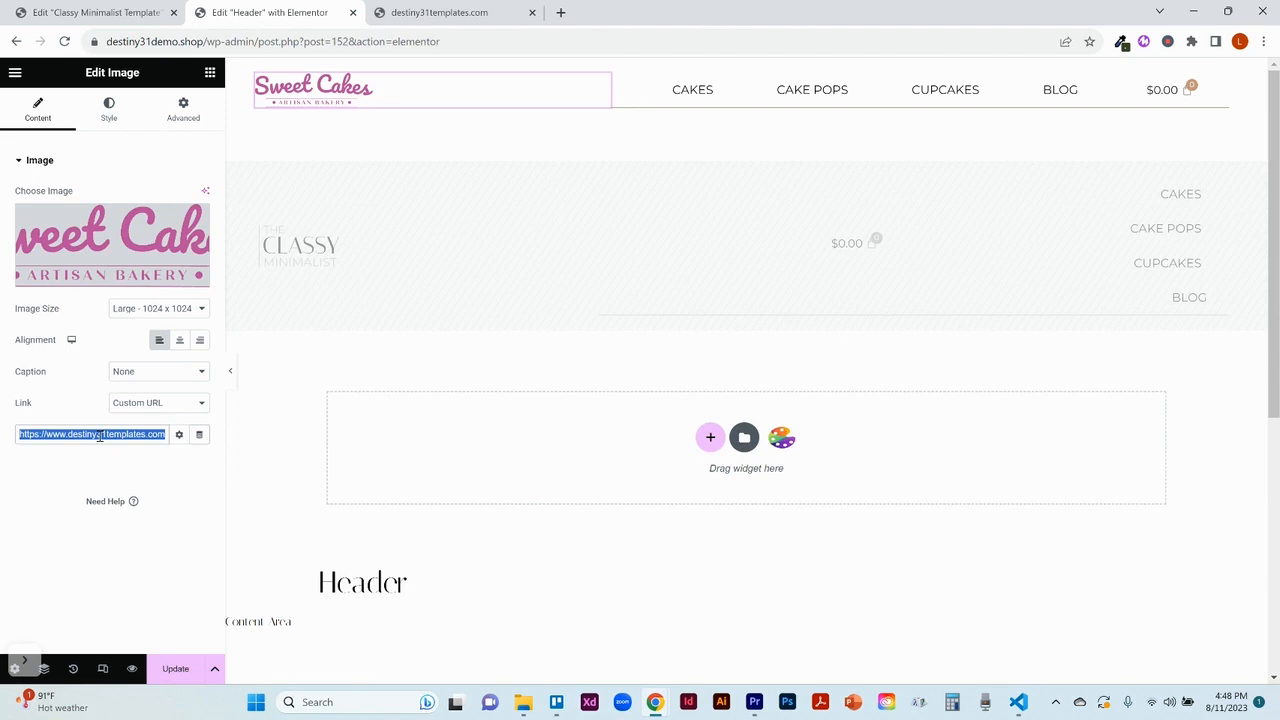
pyautogui.write('d')
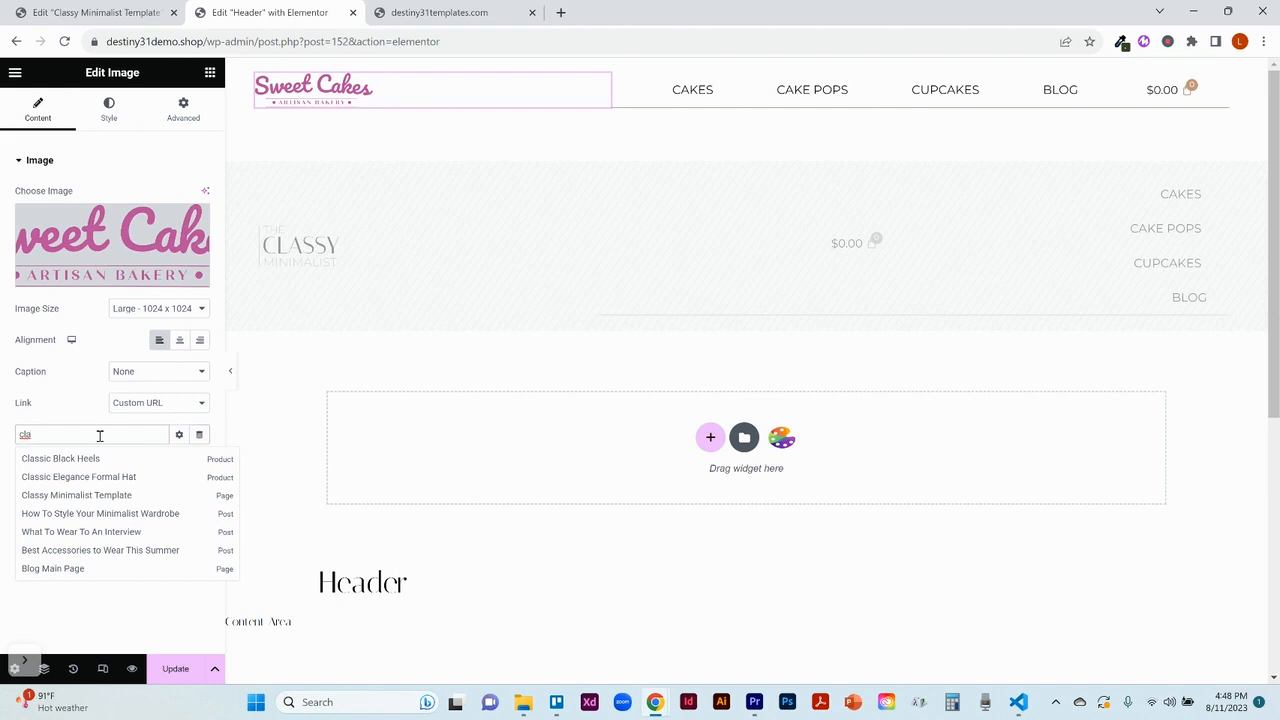
pyautogui.click(110, 500)
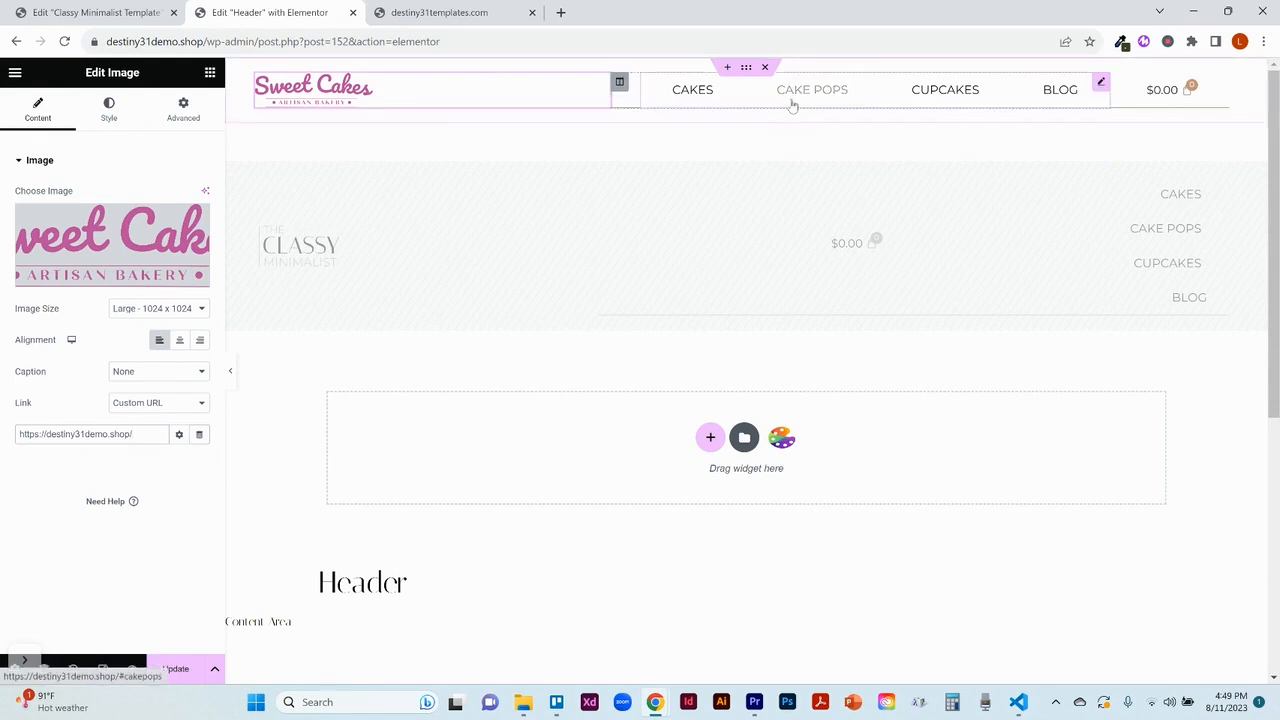
# Step: Try a bottom border width of 0 px on the desktop header's menu column and restore it to 1 px
pyautogui.click(1111, 90)
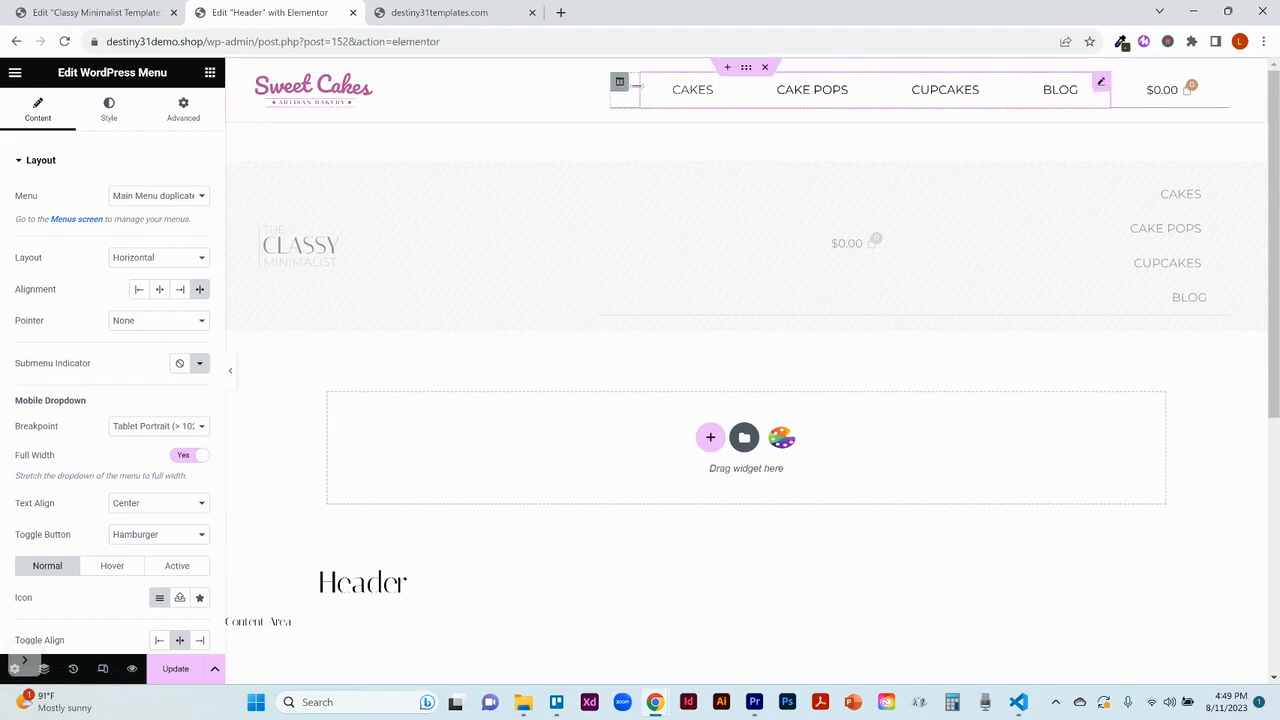
pyautogui.click(620, 83)
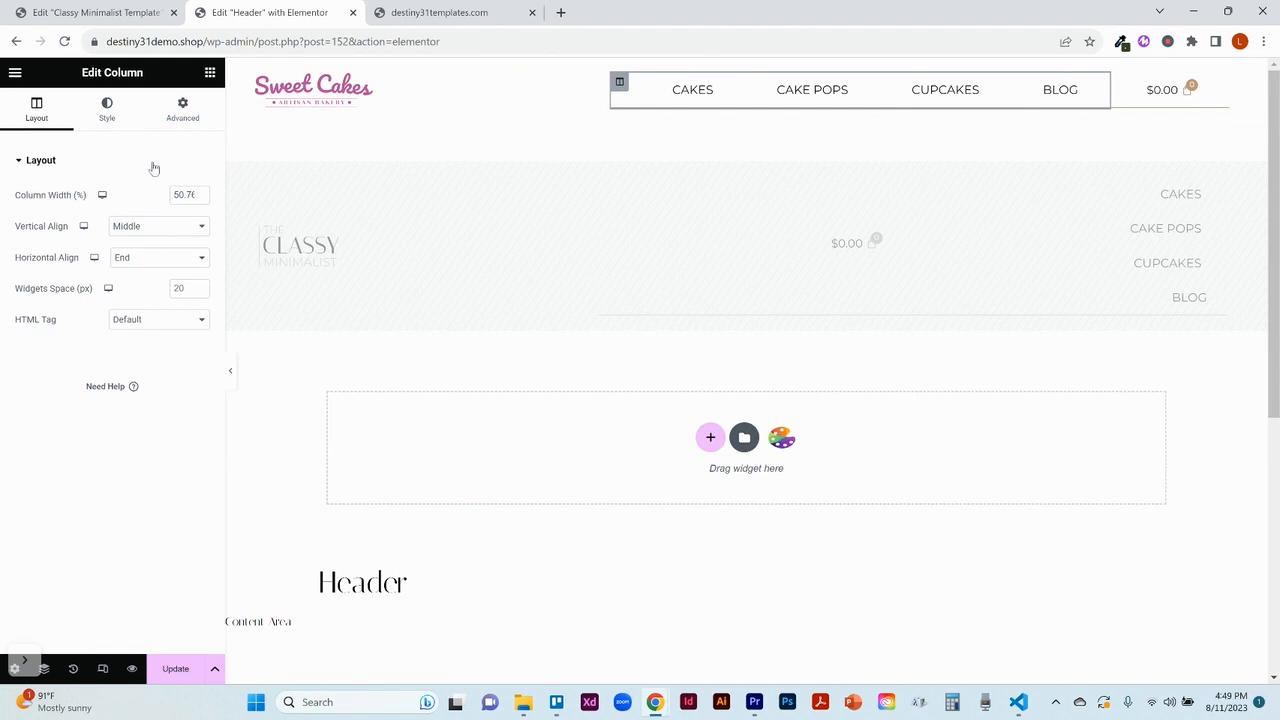
pyautogui.click(116, 123)
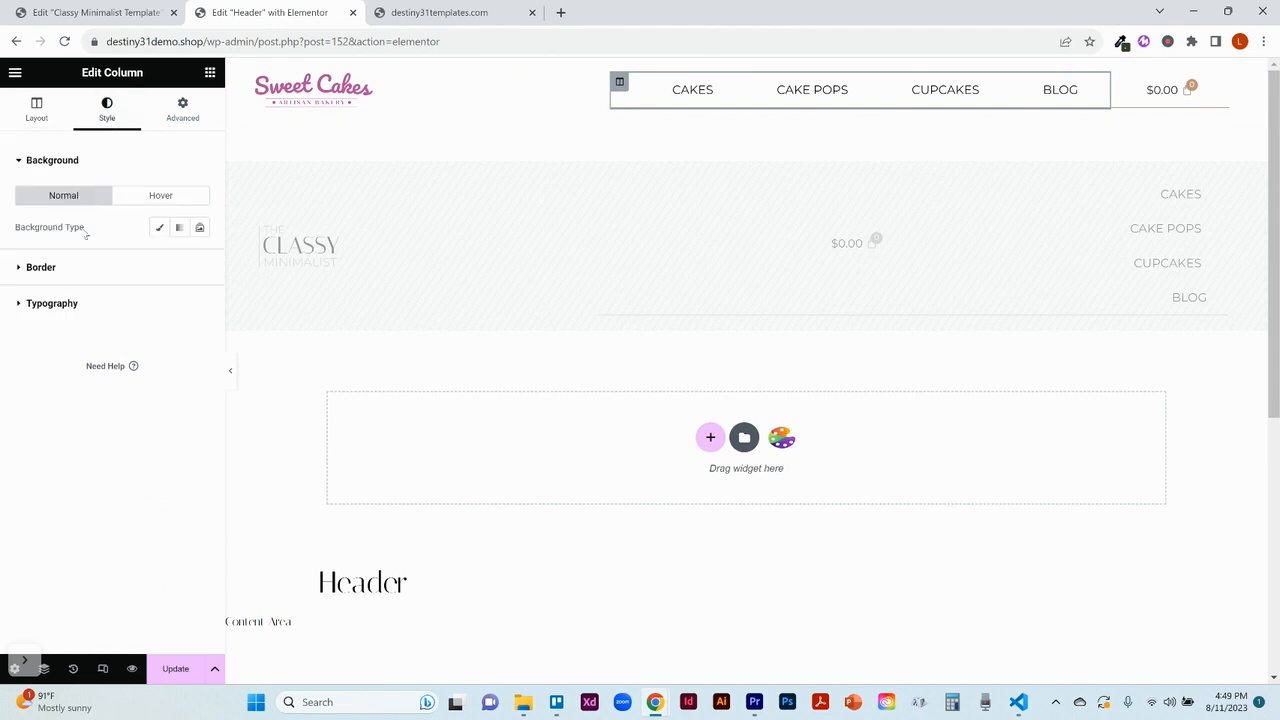
pyautogui.click(45, 268)
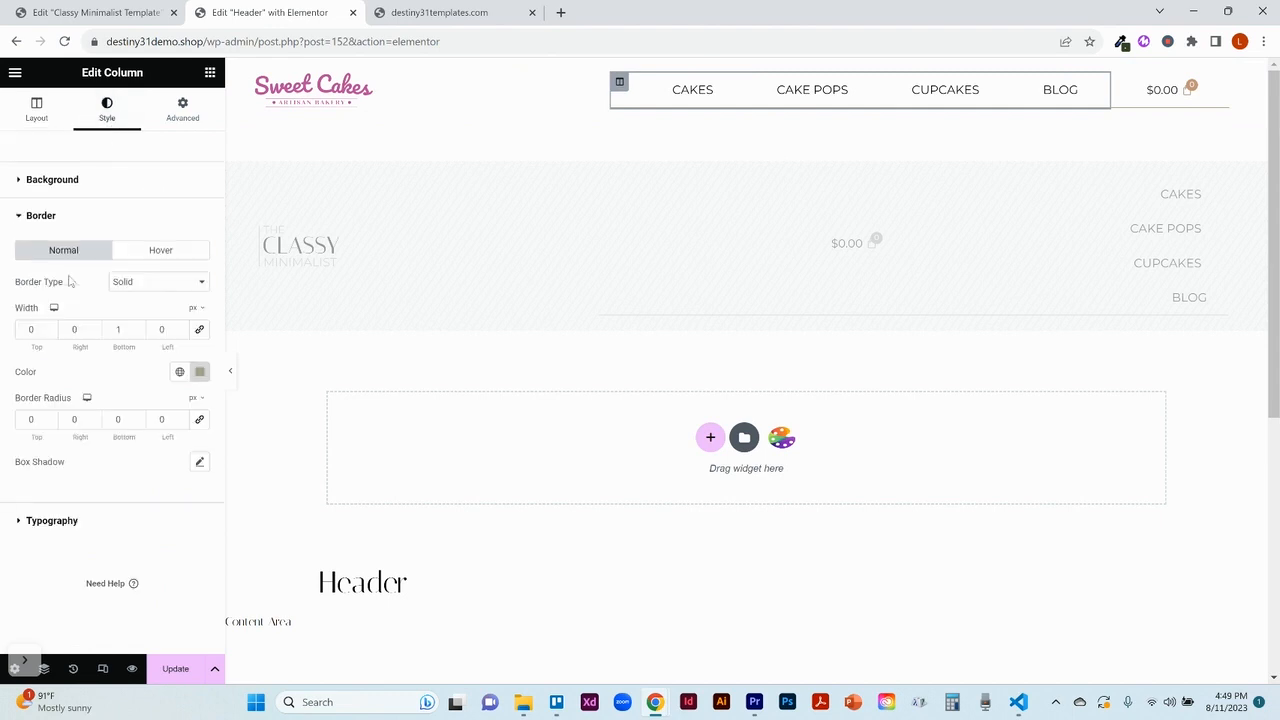
pyautogui.click(139, 333)
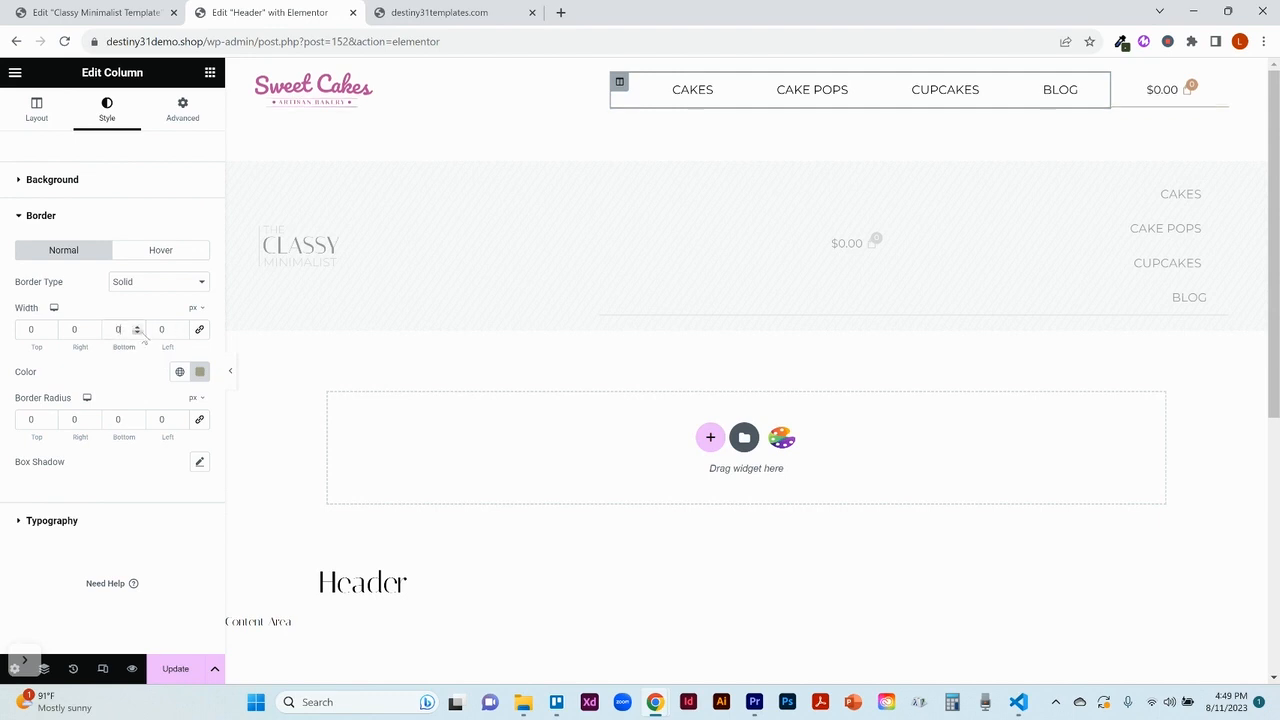
pyautogui.click(138, 326)
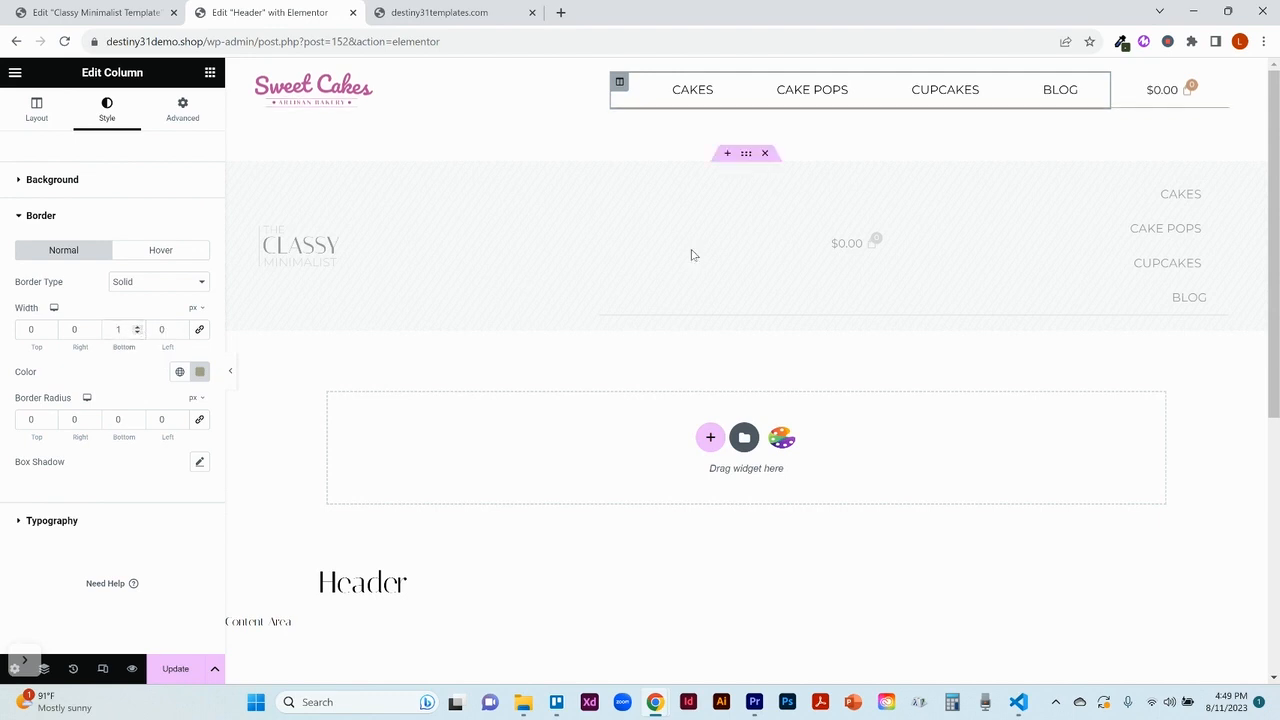